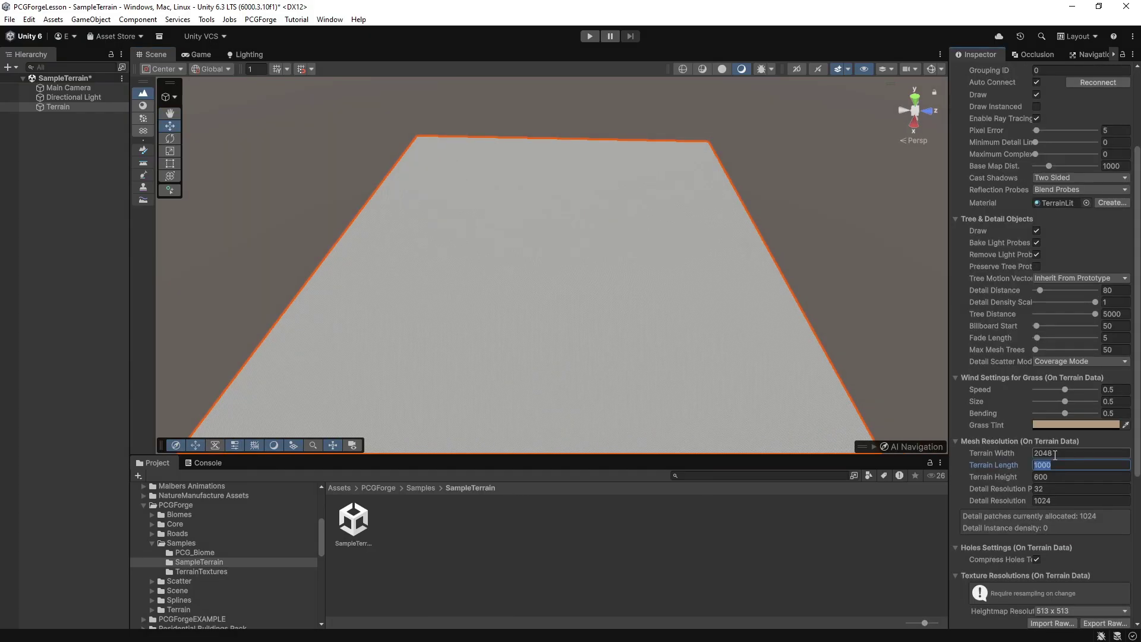
Step: Set the terrain's length to 2048 and its height to 800 in the mesh resolution settings
type("2048")
key("Tab")
type("8")
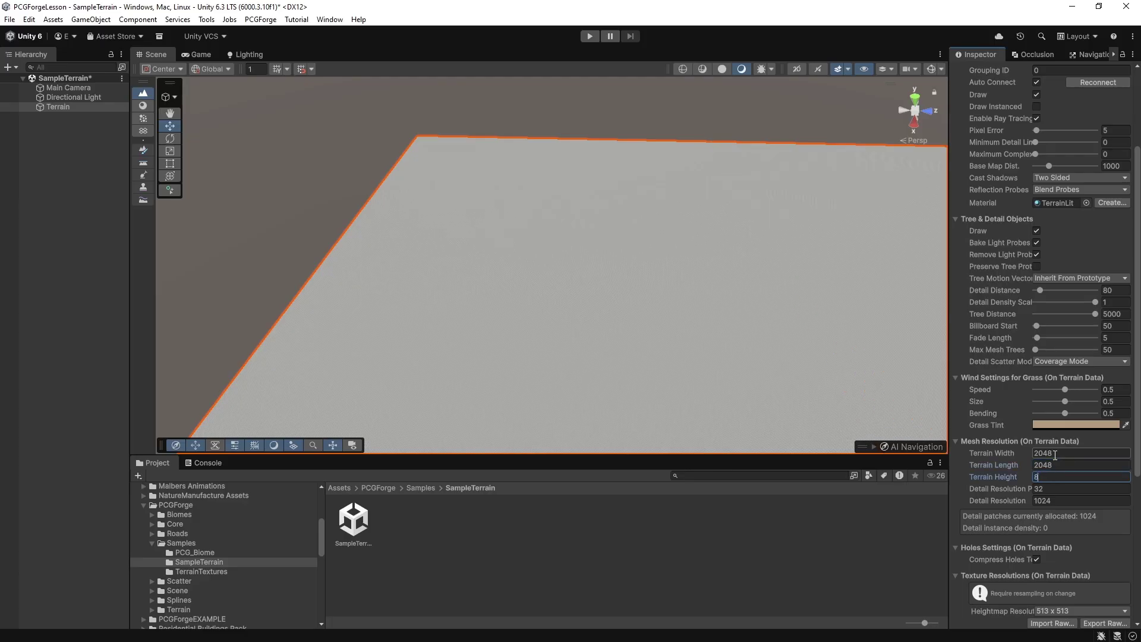
type("00")
key("Tab")
Step: Set the terrain's heightmap resolution to 2049 x 2049
scroll(1046, 516, "down", 3)
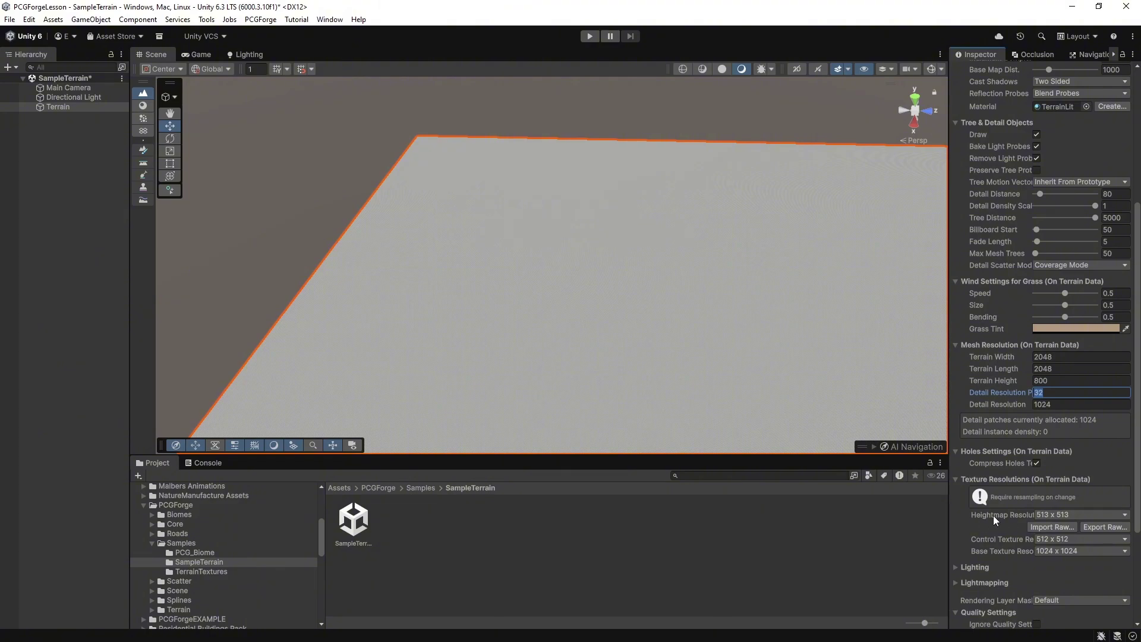
left_click(1042, 516)
left_click(1067, 607)
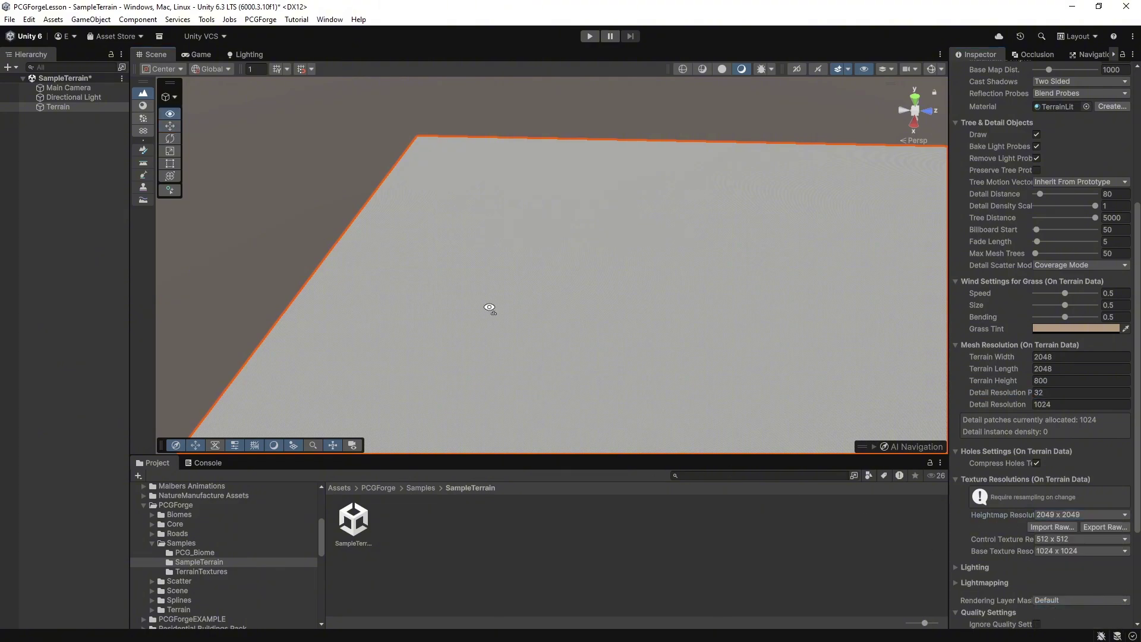
left_click_drag(499, 271, 524, 403, "alt")
key("w")
right_click_drag(524, 404, 519, 364)
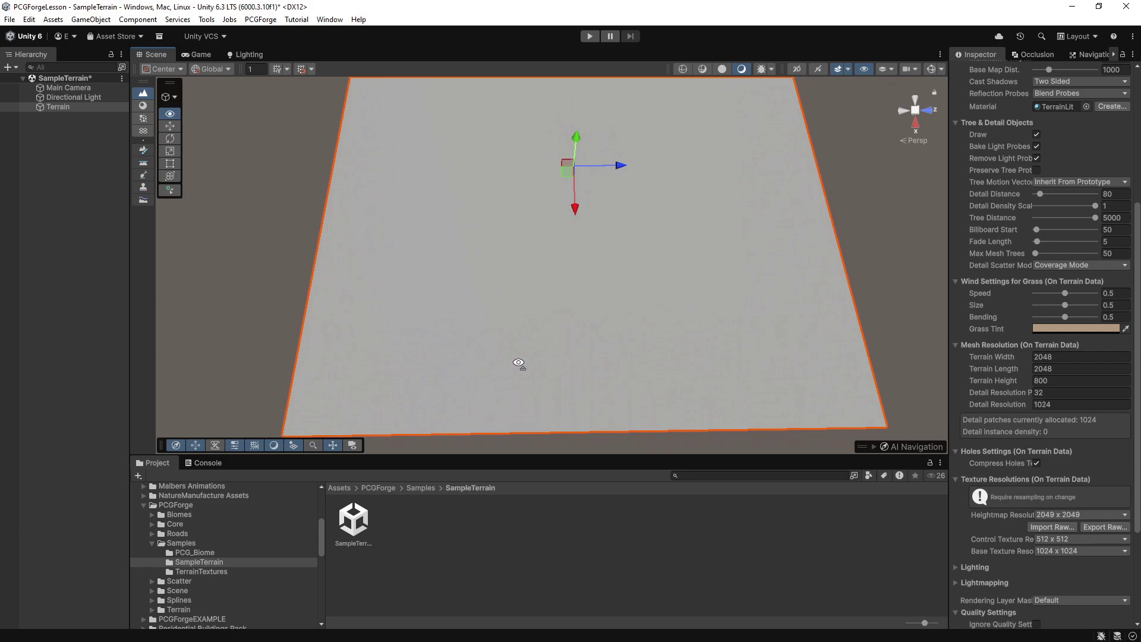
right_click_drag(519, 364, 520, 310)
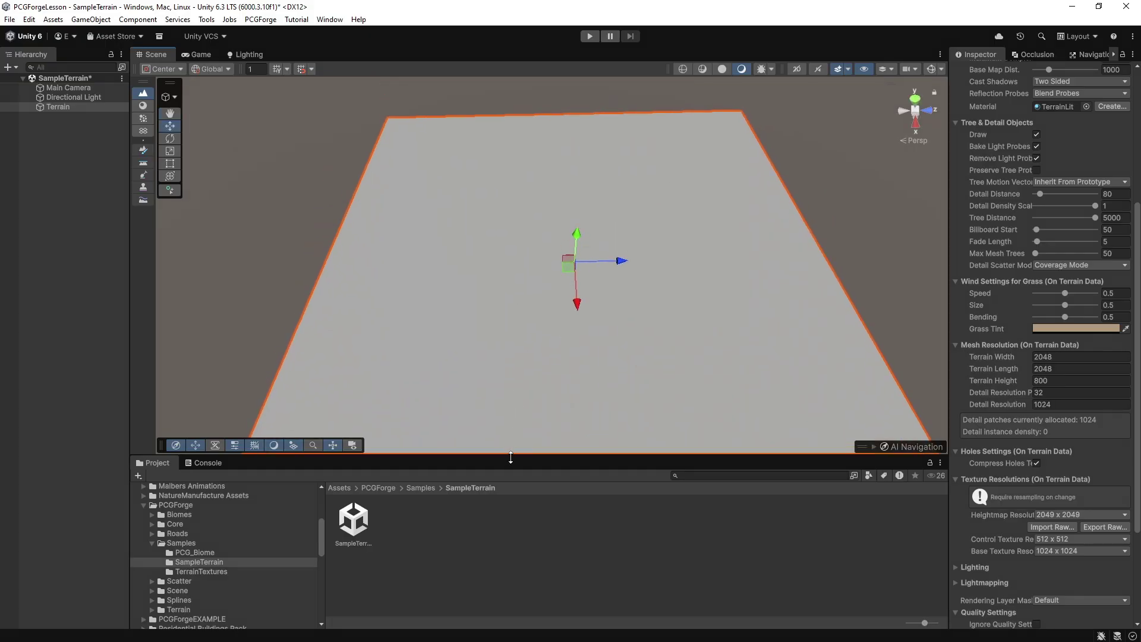
Step: Create a PCG Graph asset named PCG_SampleTerrain in the SampleTerrain folder
left_click_drag(514, 453, 515, 356)
right_click(454, 482)
mouse_move(499, 158)
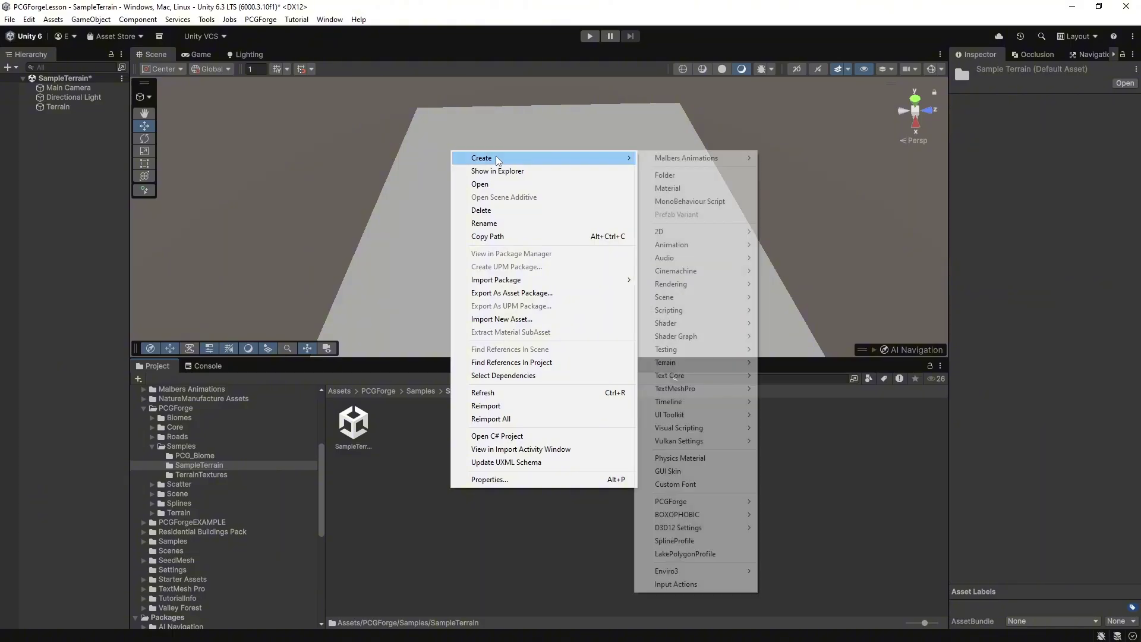
mouse_move(692, 502)
left_click(803, 528)
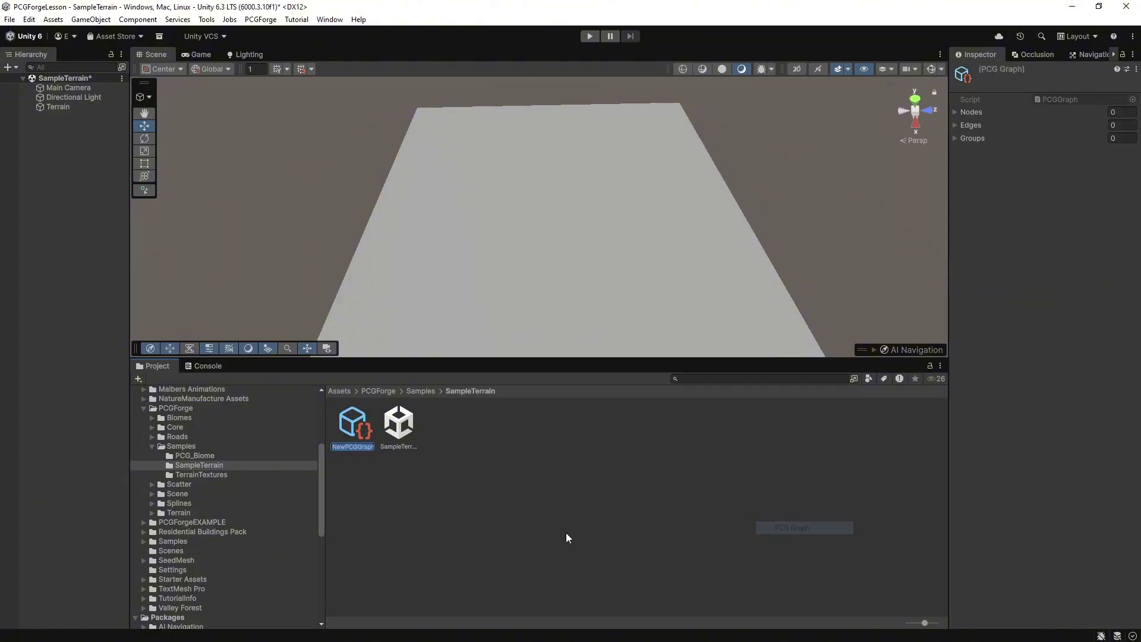
key("BackSpace")
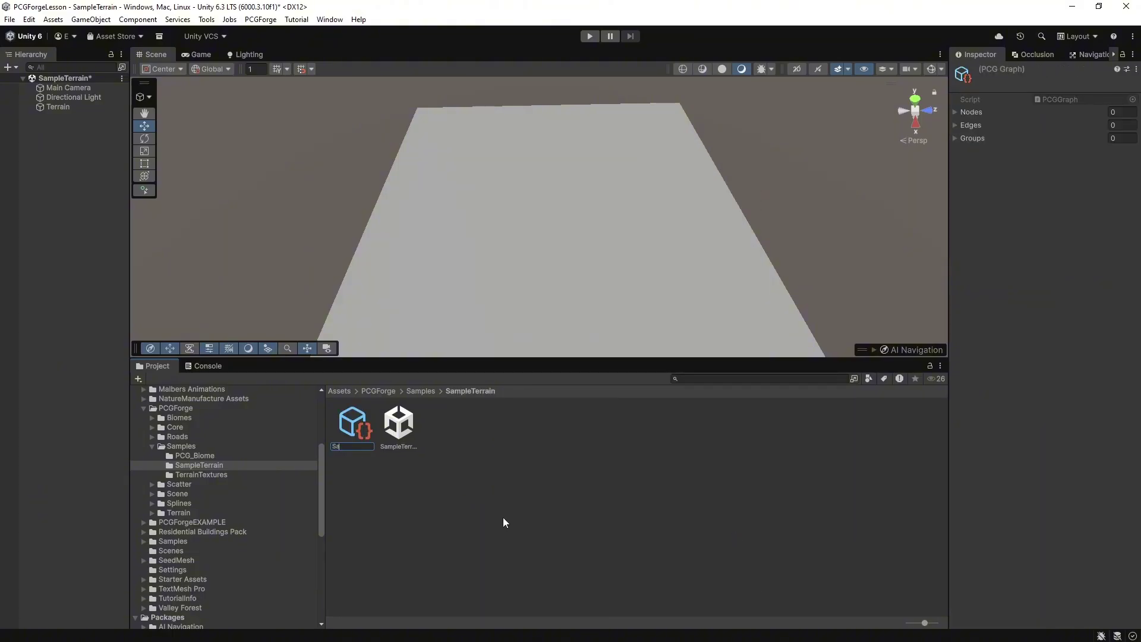
type("PCG")
type("_Sa")
type("mpleT")
type("errain")
key("Return")
left_click(466, 466)
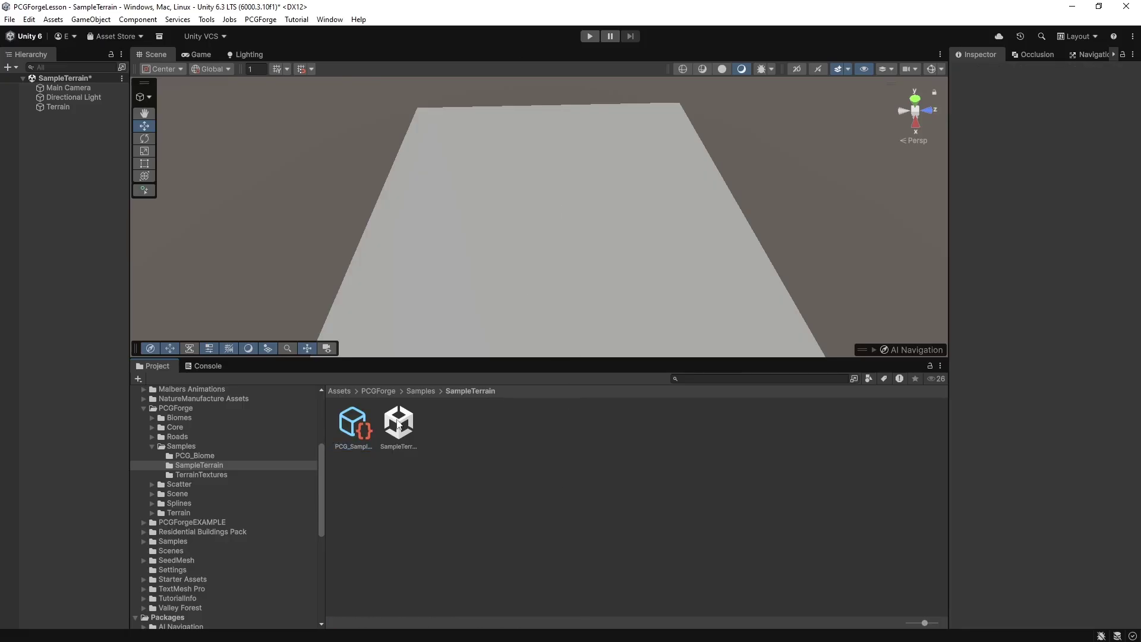
Step: Open the PCG_SampleTerrain graph and dock its editor beside the Console, slightly enlarged
left_click(356, 433)
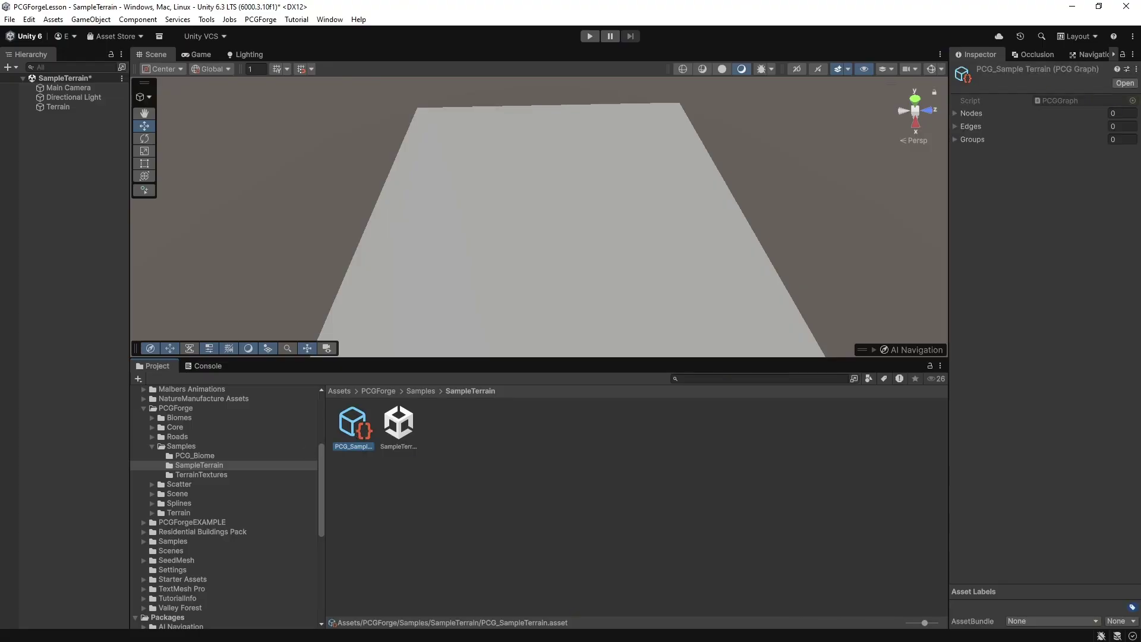
left_click_drag(369, 380, 240, 366)
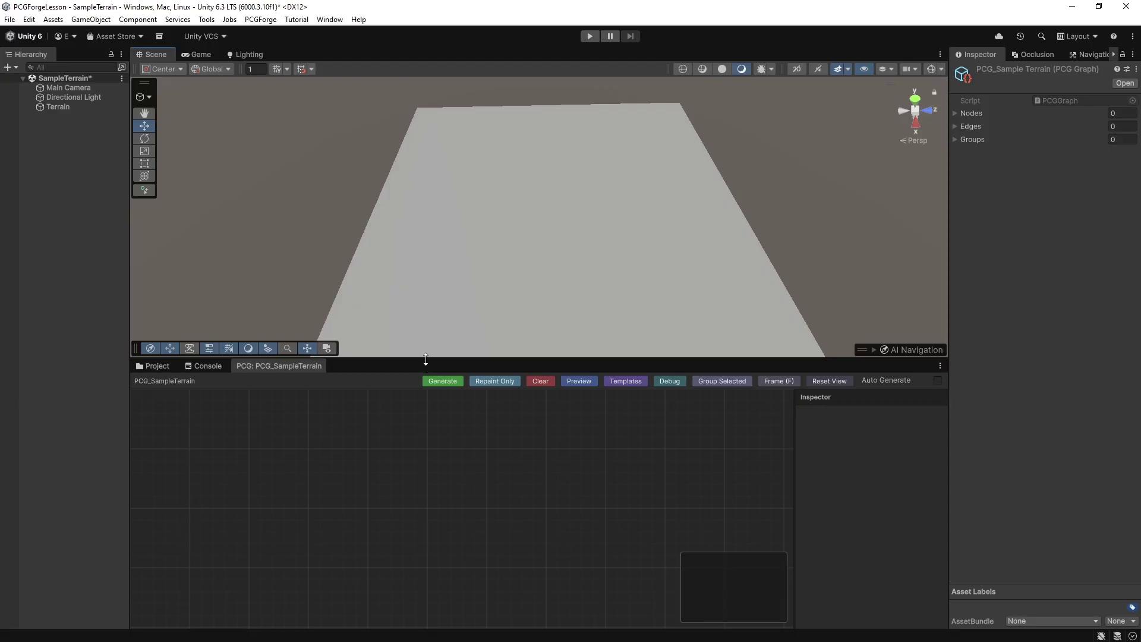
left_click_drag(426, 359, 436, 334)
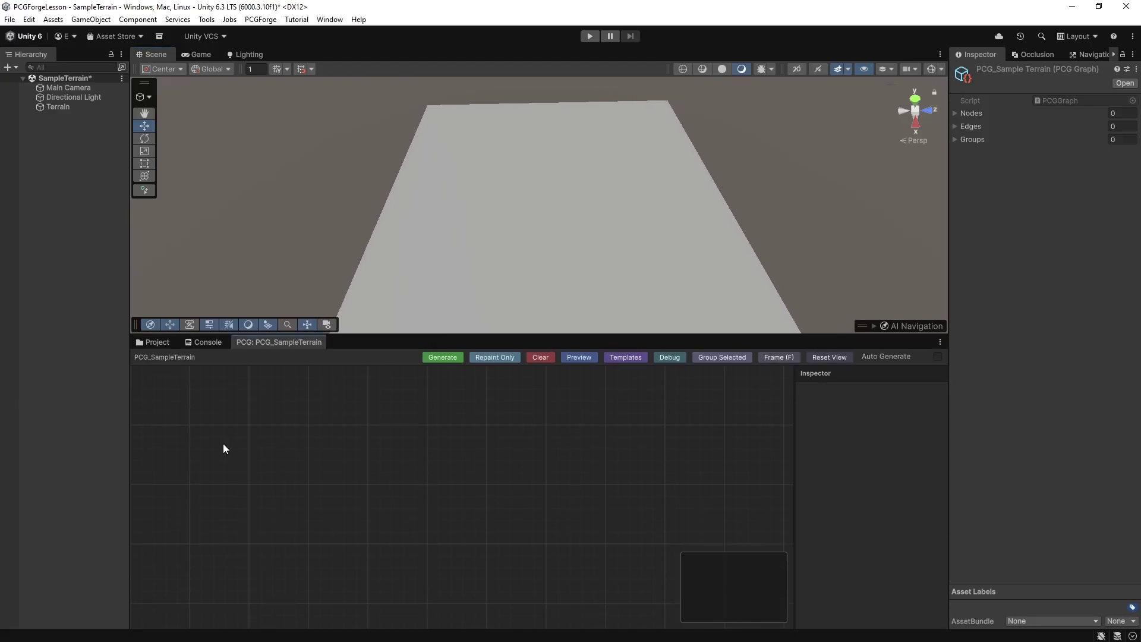
Step: Add a Terrain node to the empty graph and place it near the graph's left side
key("space")
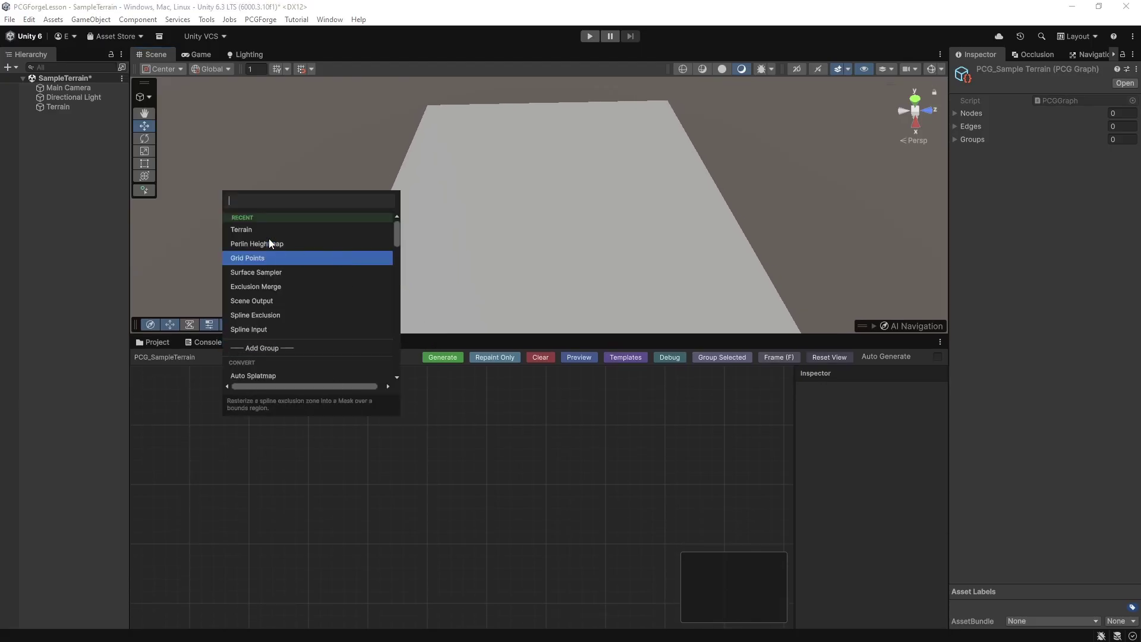
left_click(243, 229)
left_click_drag(328, 450, 299, 481)
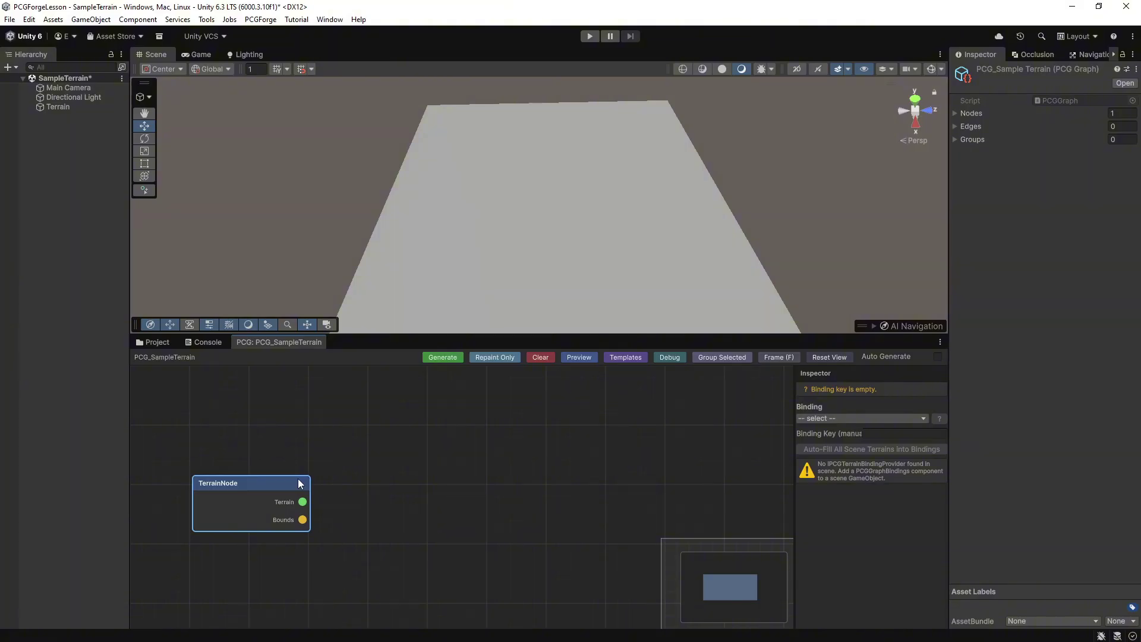
mouse_move(299, 483)
left_mouse_down()
mouse_move(363, 472)
mouse_move(304, 464)
left_mouse_up()
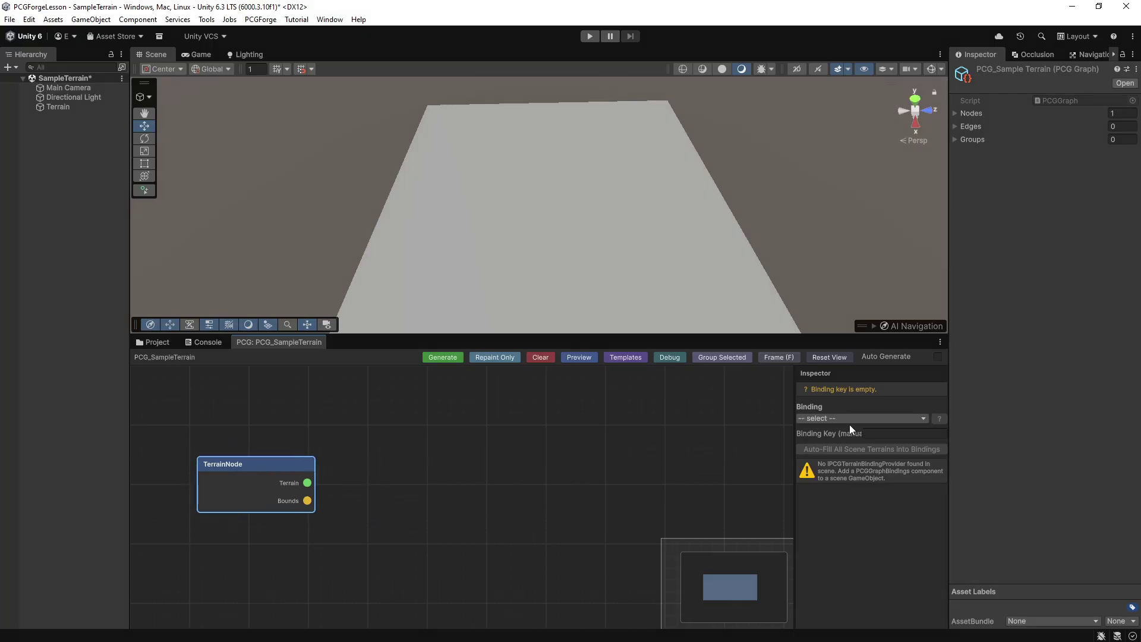
Step: Add a PCG Graph Bindings object to the scene, keeping its default name
right_click(55, 142)
mouse_move(174, 576)
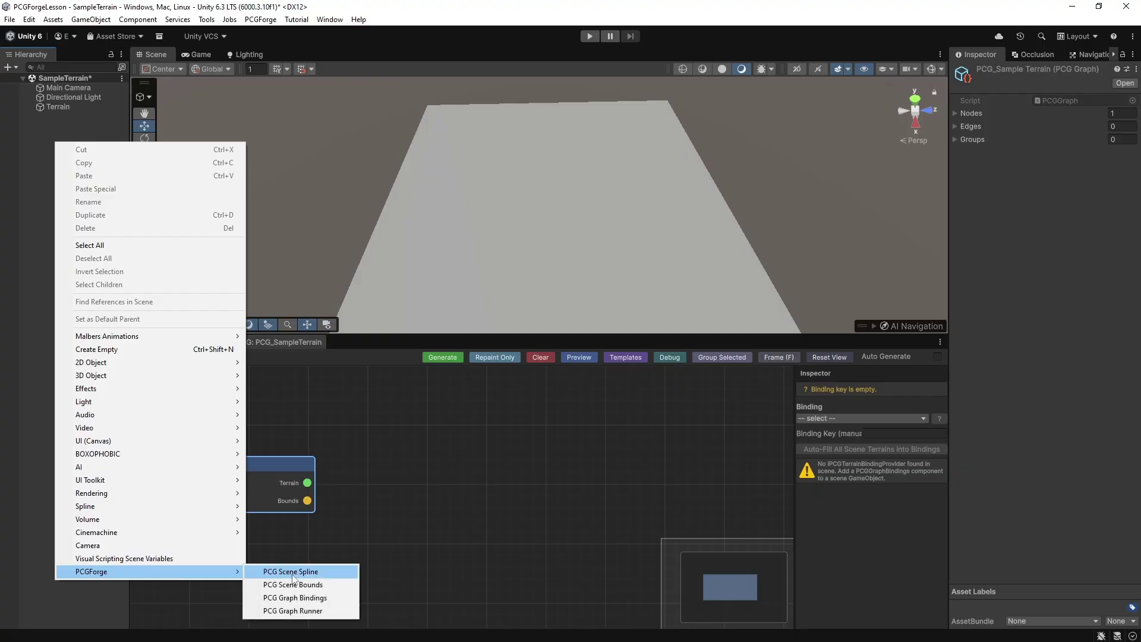
left_click(285, 598)
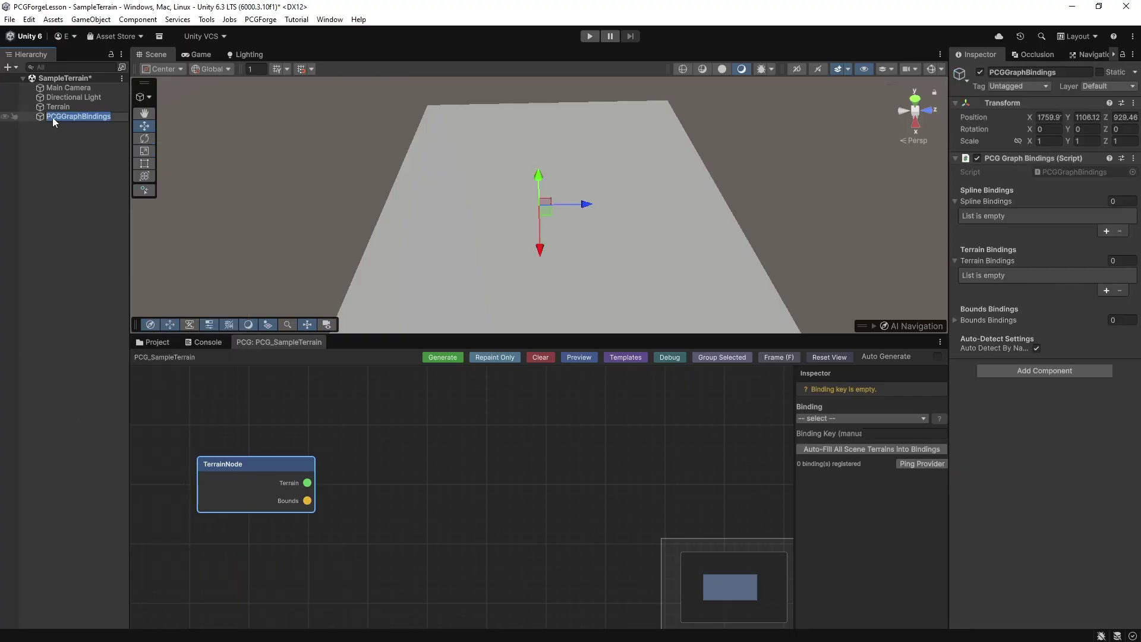
left_click(37, 119)
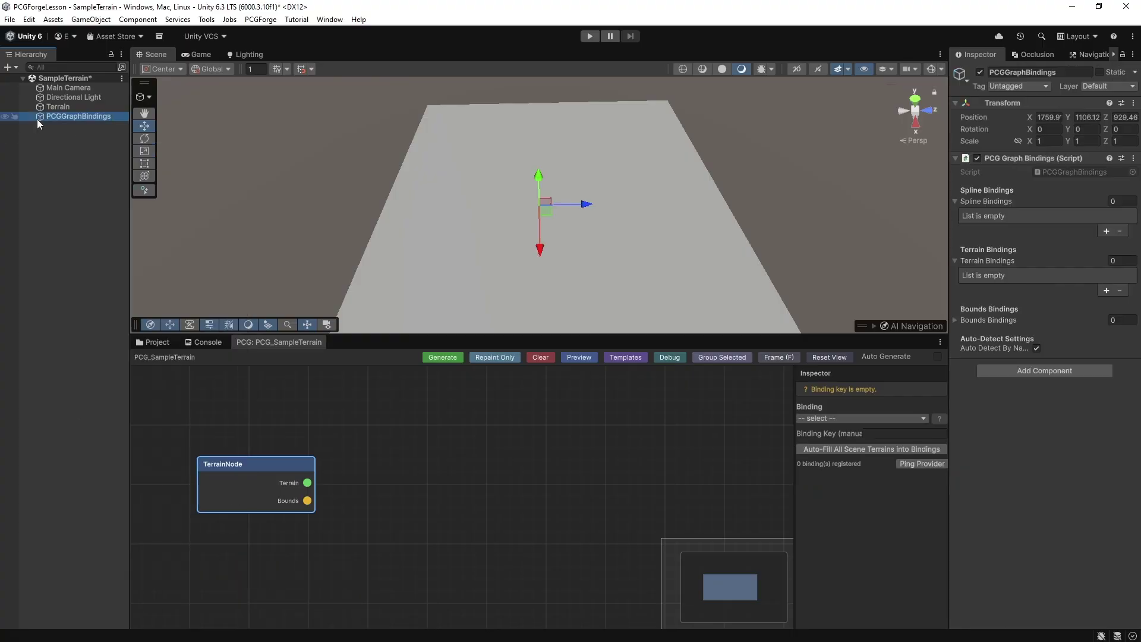
Step: Add a terrain binding that references the scene's Terrain and give it the key SampleTerrain
left_click(1107, 291)
left_click(1132, 304)
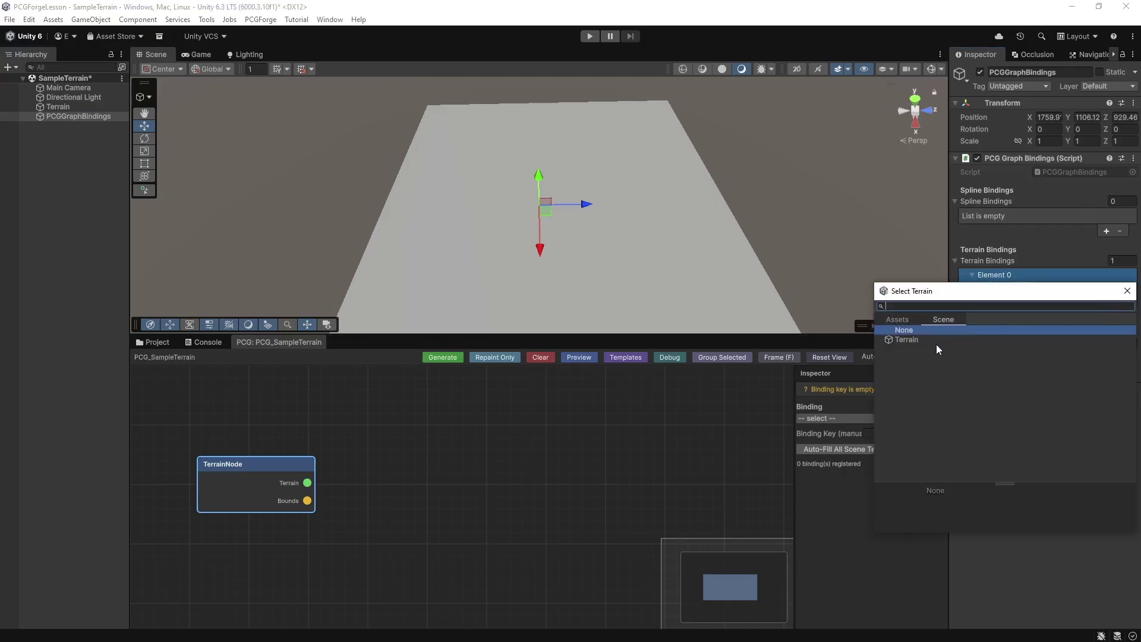
double_click(918, 337)
left_click(1070, 287)
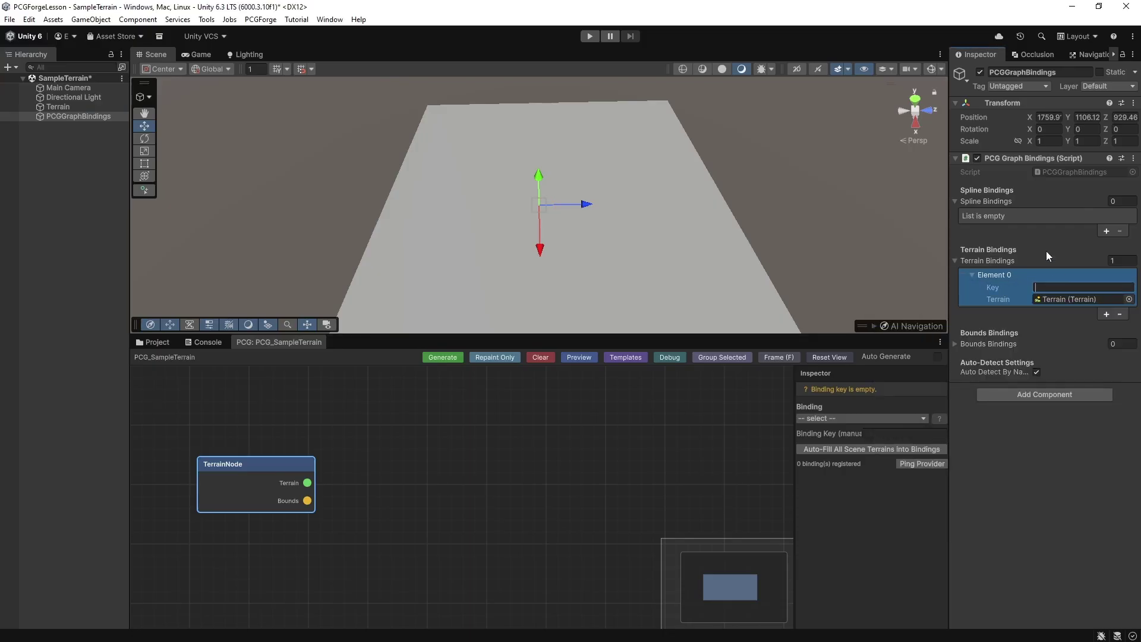
type("SampleTerrain")
Step: Bind the graph's terrain node to SampleTerrain and shift the node further left
left_click(231, 482)
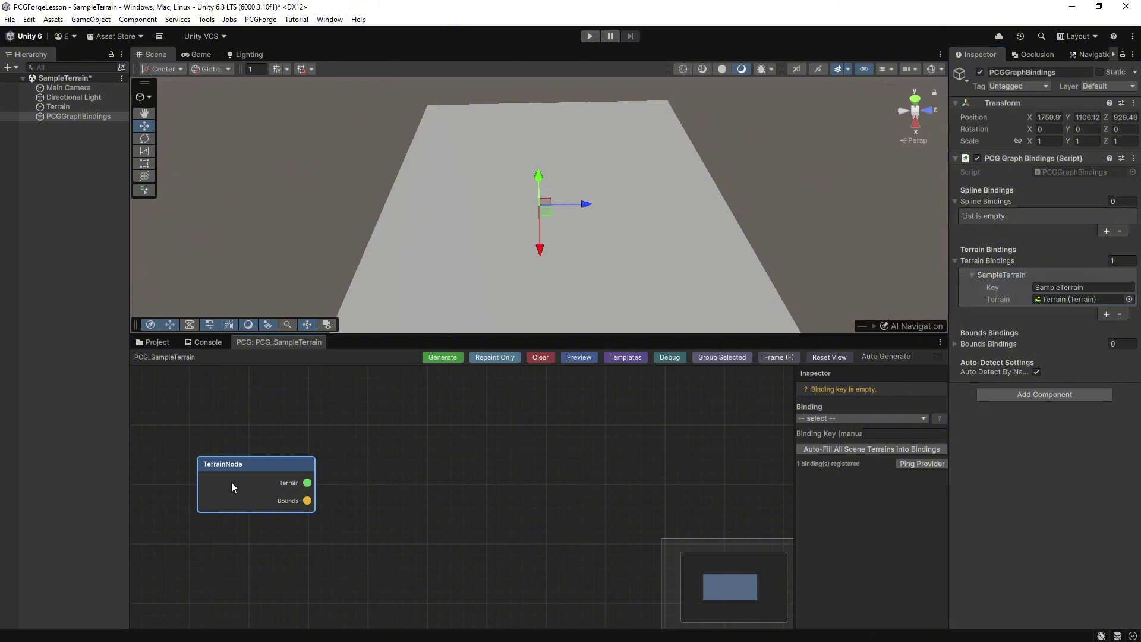
left_click(829, 418)
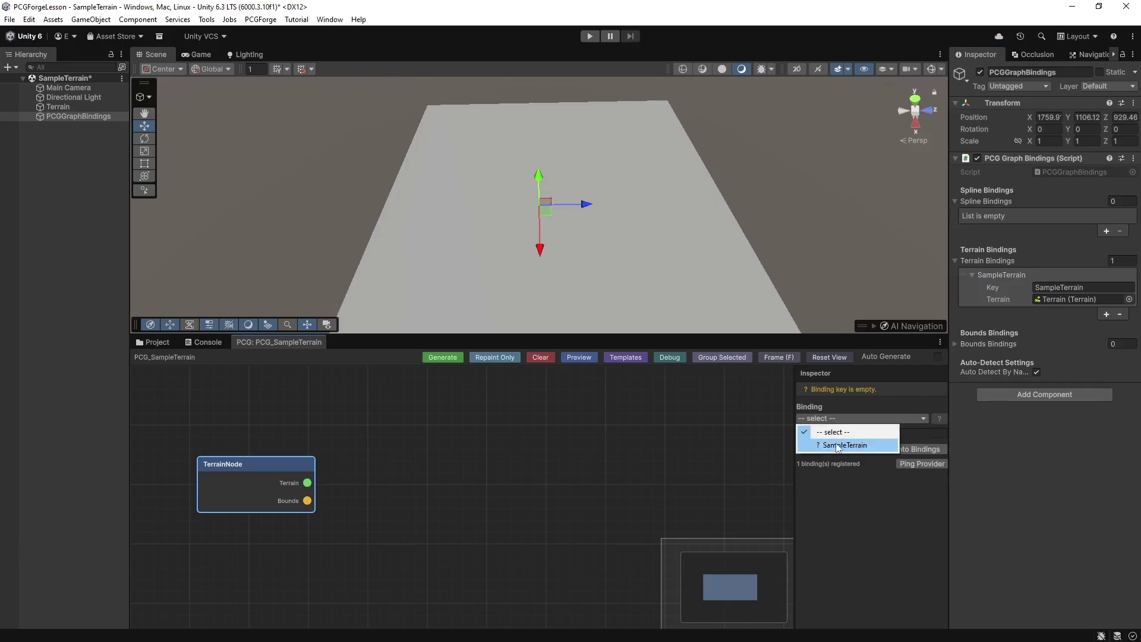
left_click(837, 446)
left_click_drag(240, 464, 206, 464)
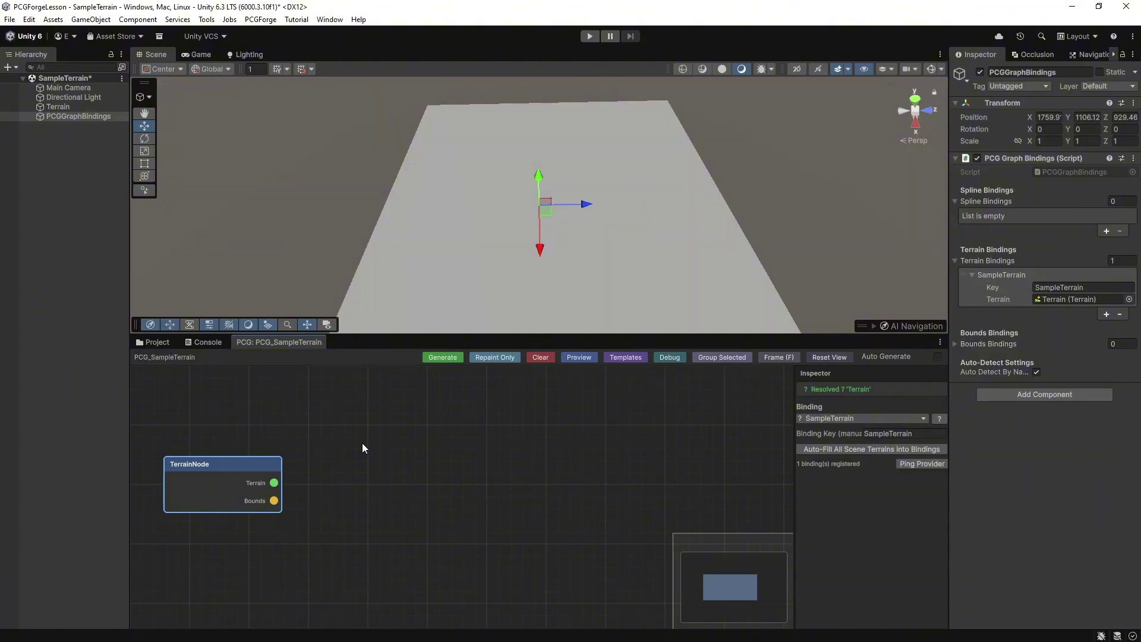
Step: Add a Perlin Heightmap node to the right of the terrain node and connect the terrain's Bounds output to its Bounds input
key("space")
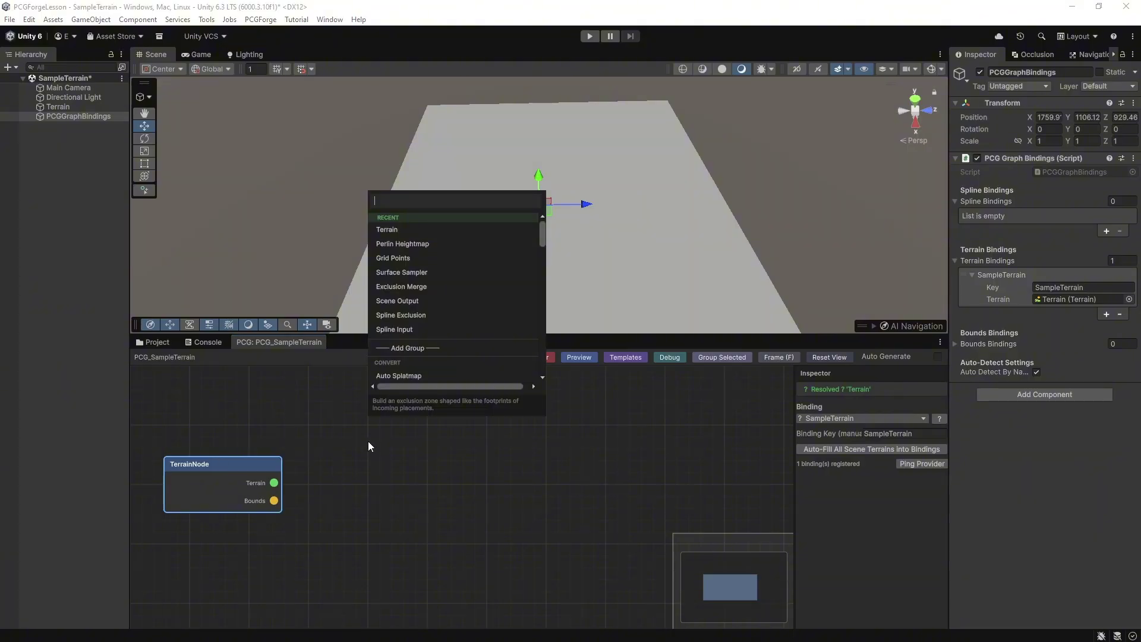
type("perlin")
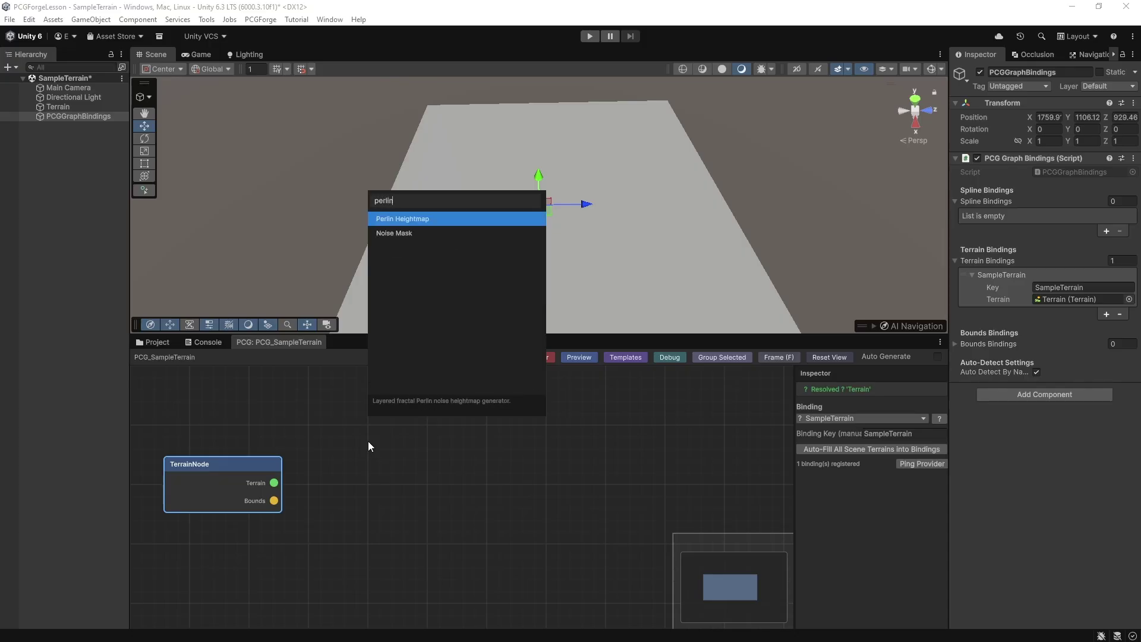
left_click(402, 218)
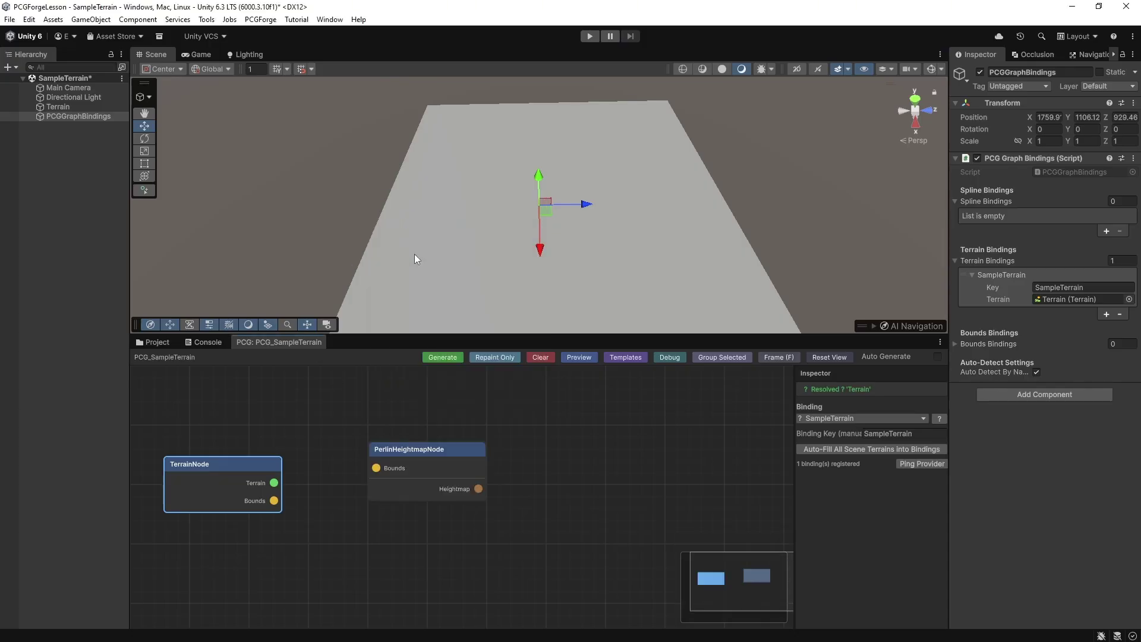
left_click_drag(432, 459, 472, 419)
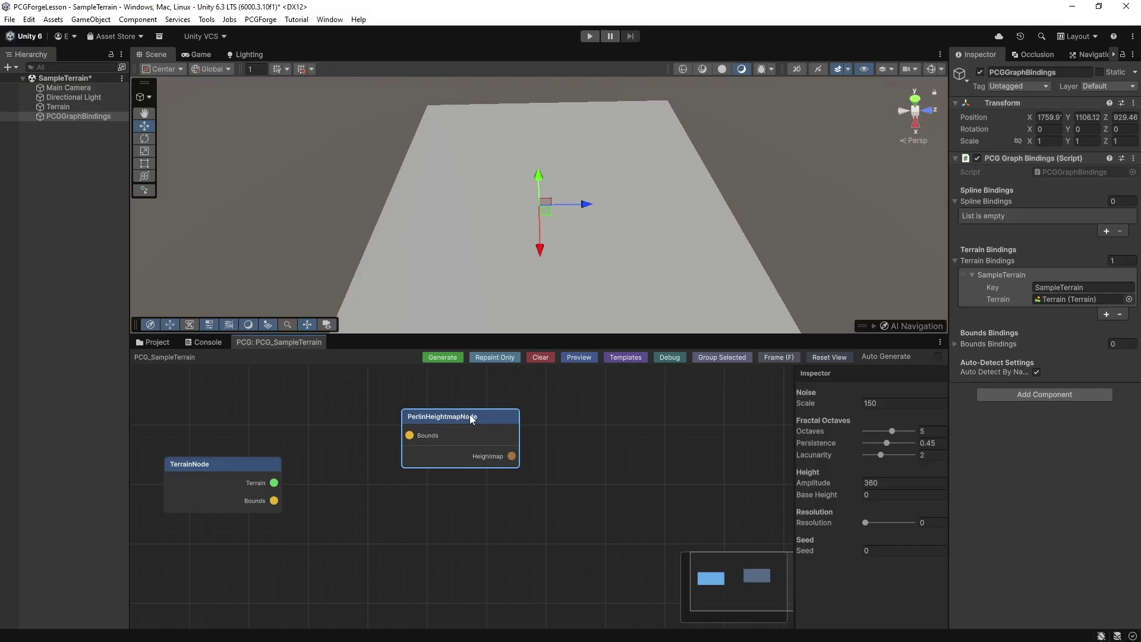
left_click_drag(472, 420, 321, 475)
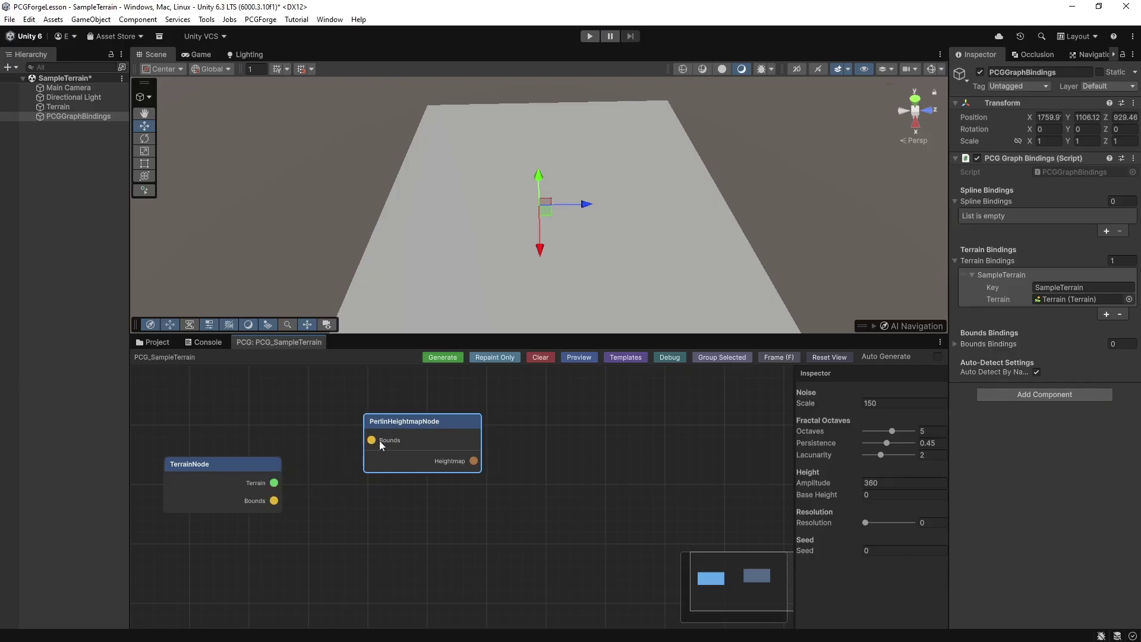
left_click_drag(379, 440, 274, 501)
left_click_drag(437, 424, 392, 418)
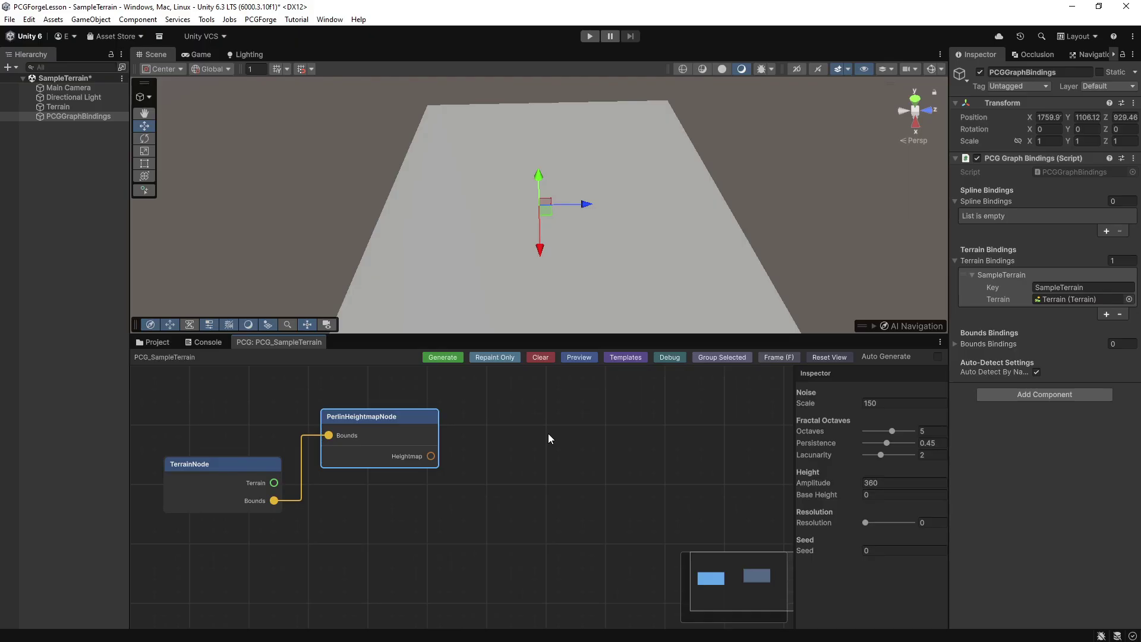
Step: Add a Heightmap → Terrain node and place it to the right of the Perlin heightmap node
key("space")
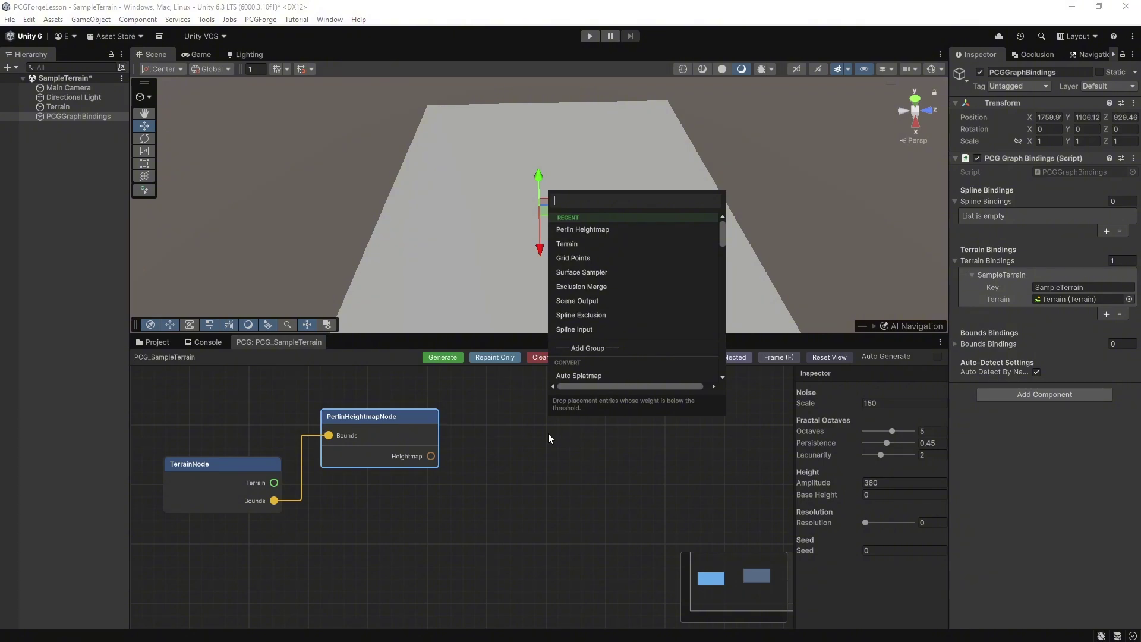
type("heigh")
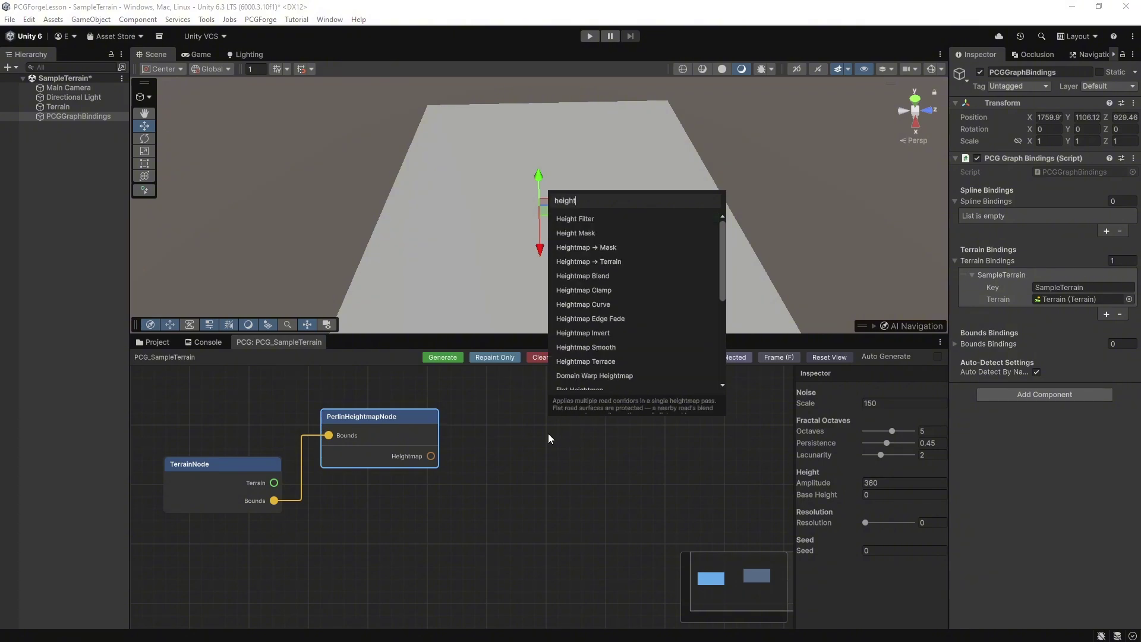
type("t")
left_click(602, 261)
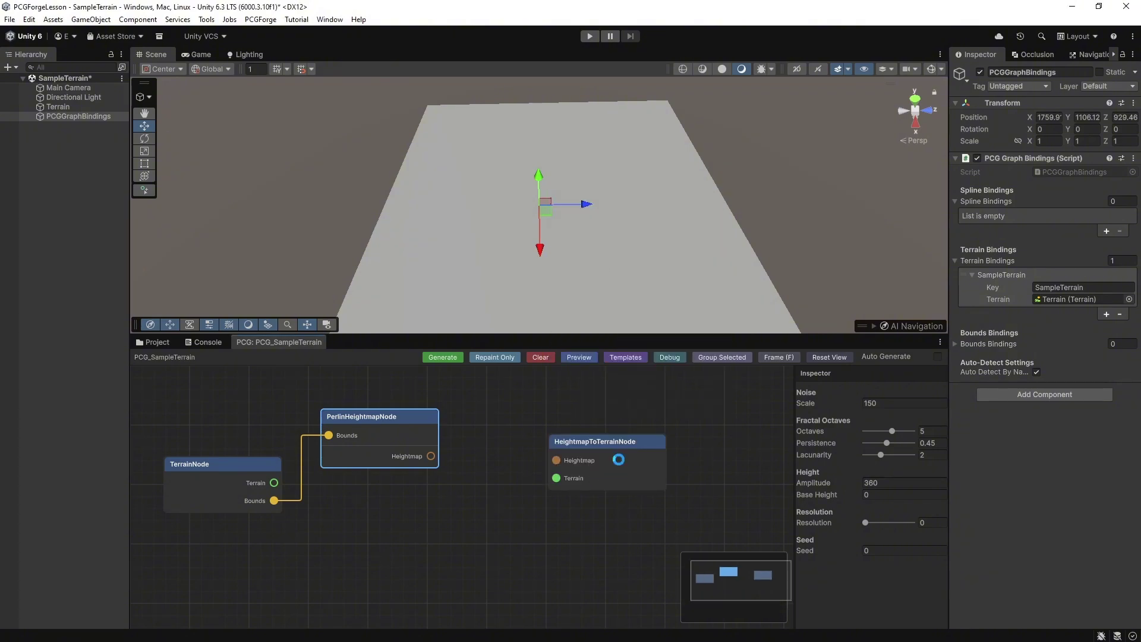
left_click_drag(612, 443, 580, 452)
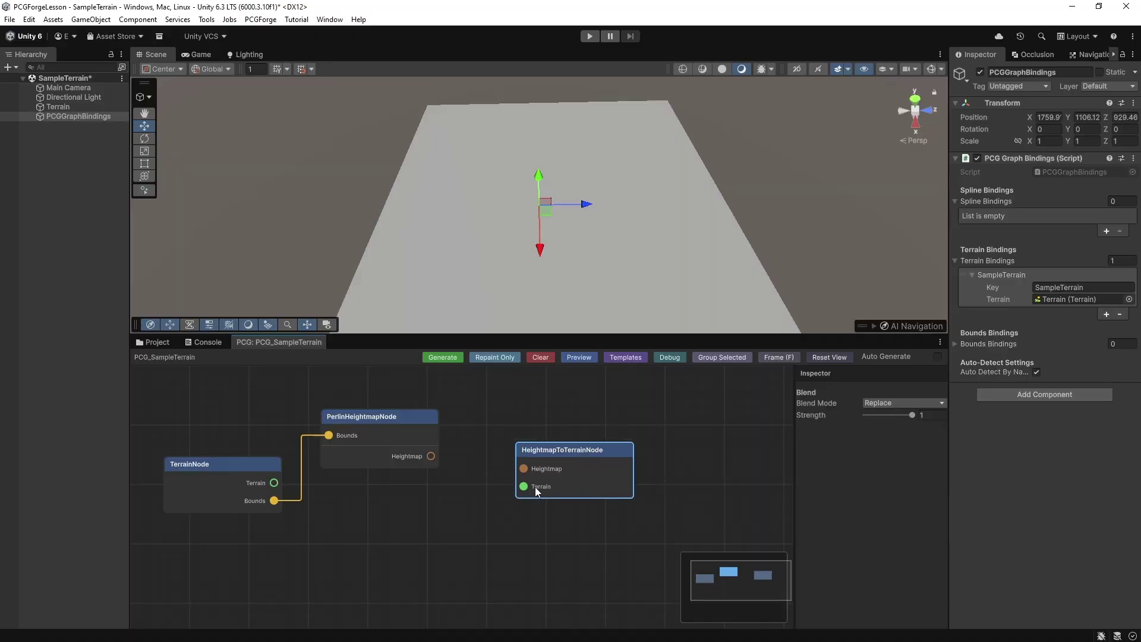
Step: Connect the terrain node's Terrain output and the Perlin node's Heightmap output to the matching inputs of the heightmap-to-terrain node
left_click_drag(525, 487, 275, 483)
left_click_drag(431, 456, 524, 469)
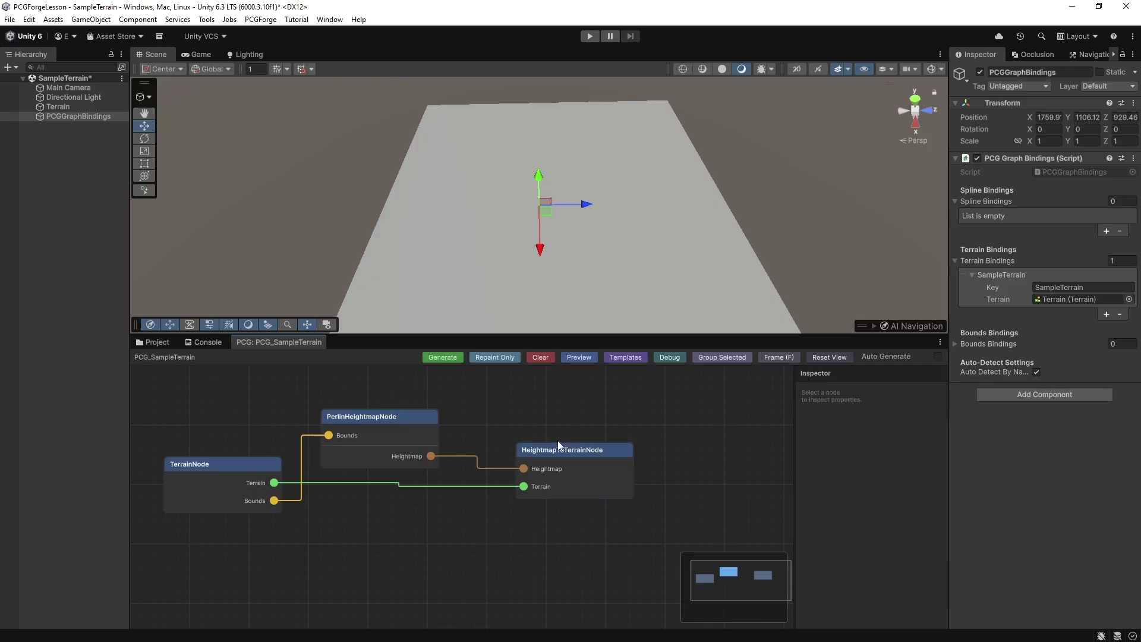
left_click_drag(571, 334, 571, 390)
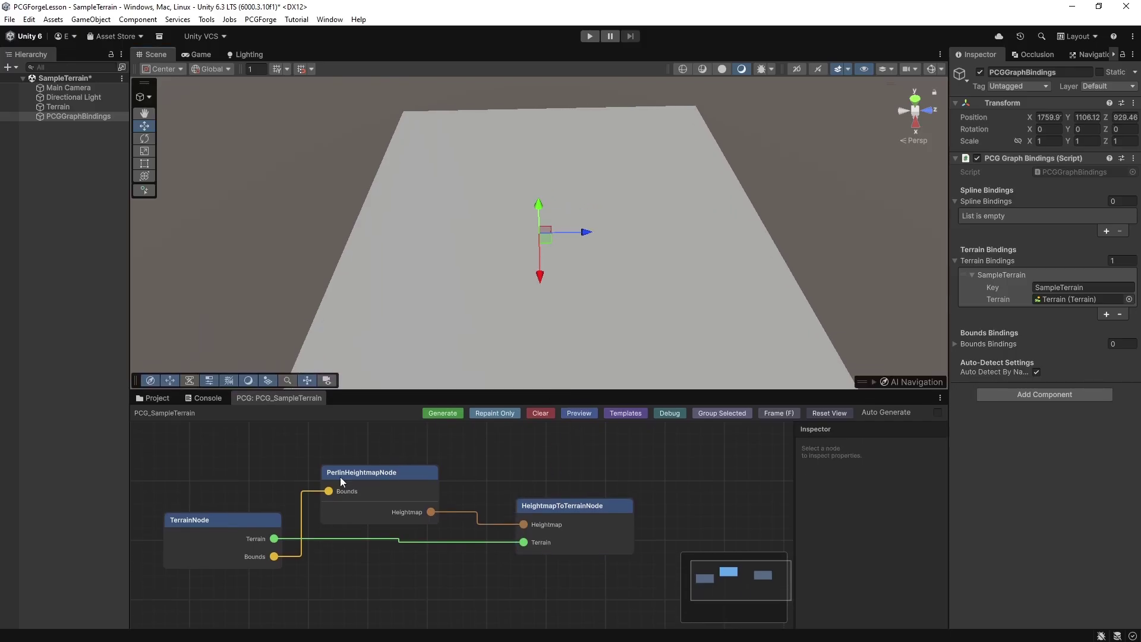
Step: Enlarge the graph area and set the Perlin heightmap node's noise scale to 200
left_click(381, 473)
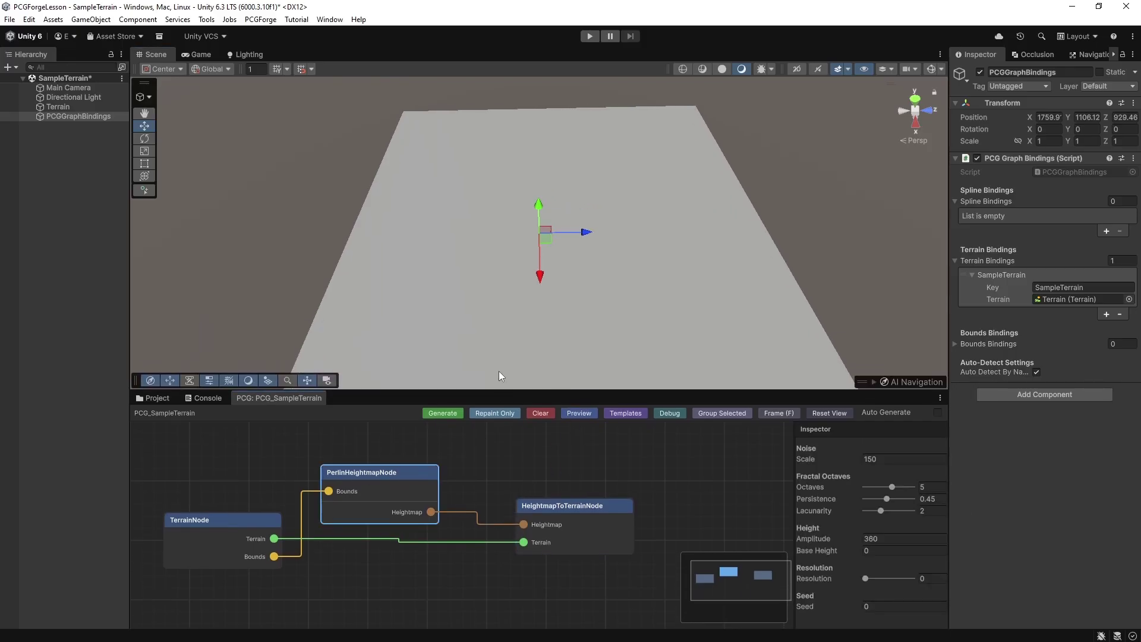
left_click_drag(491, 390, 484, 271)
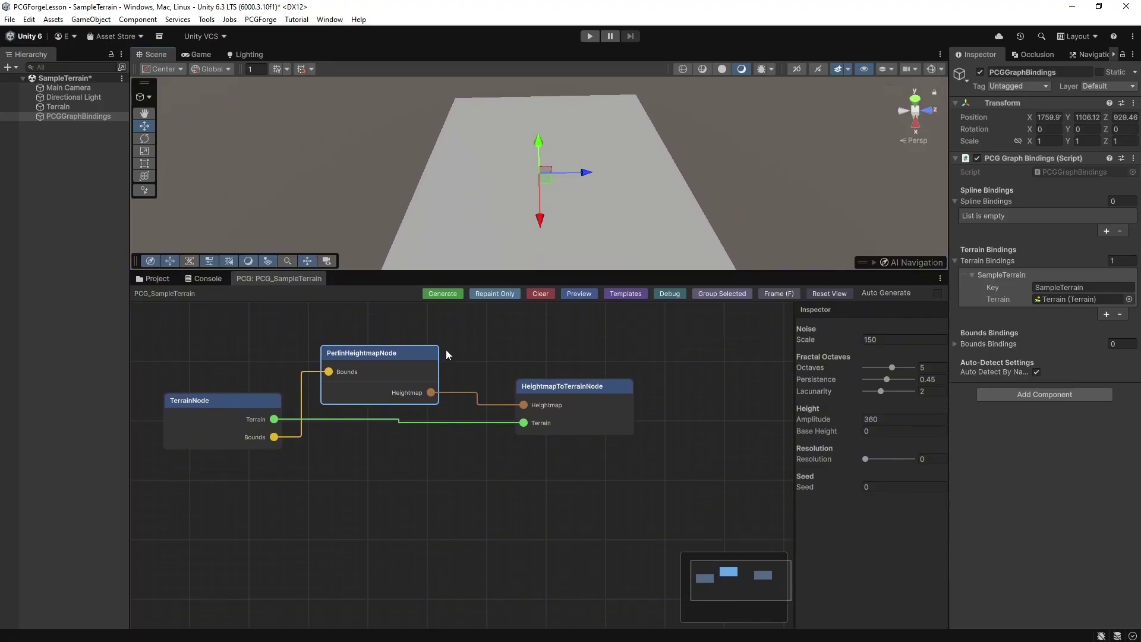
left_click(870, 343)
type("200")
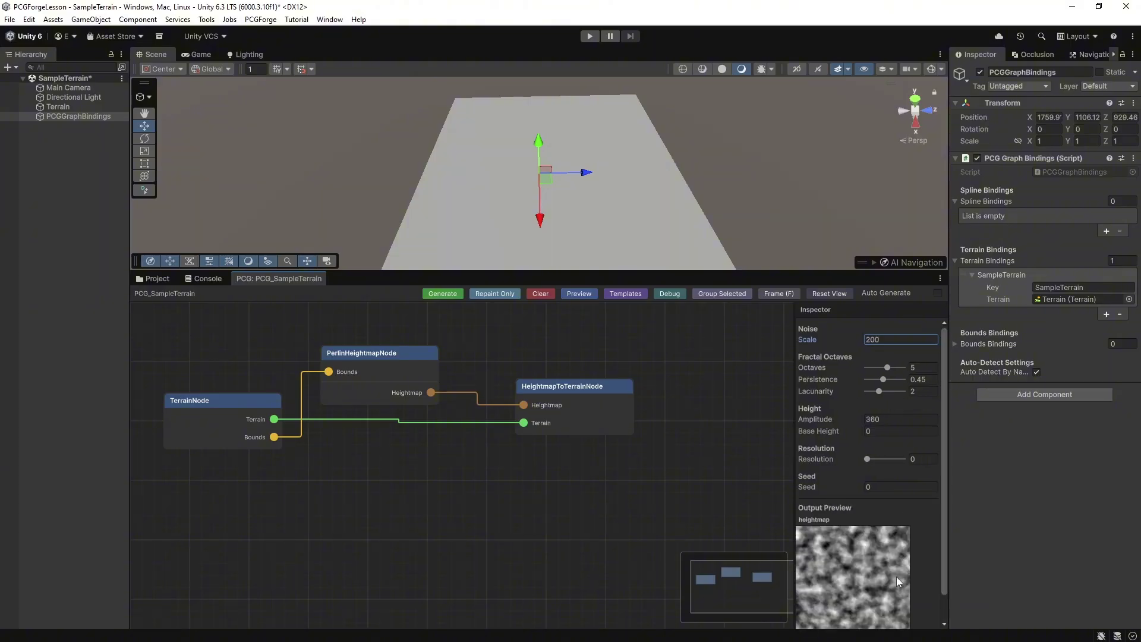
Step: Compare the Perlin node's heightmap preview resolution with the Terrain object's heightmap resolution setting
scroll(896, 577, "down", 2)
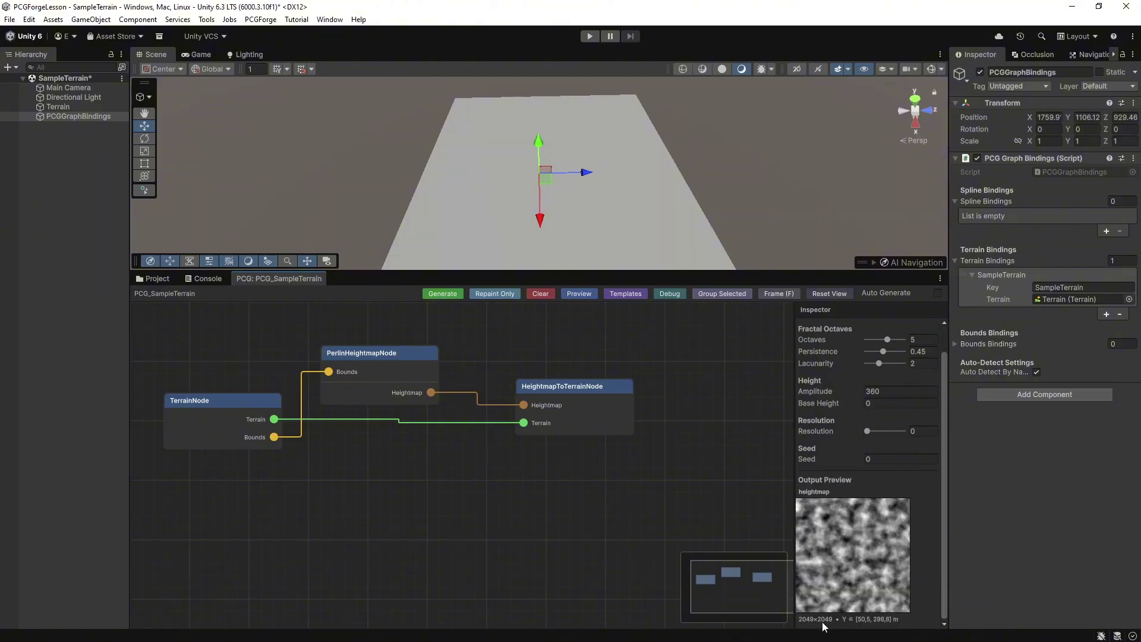
left_click(64, 109)
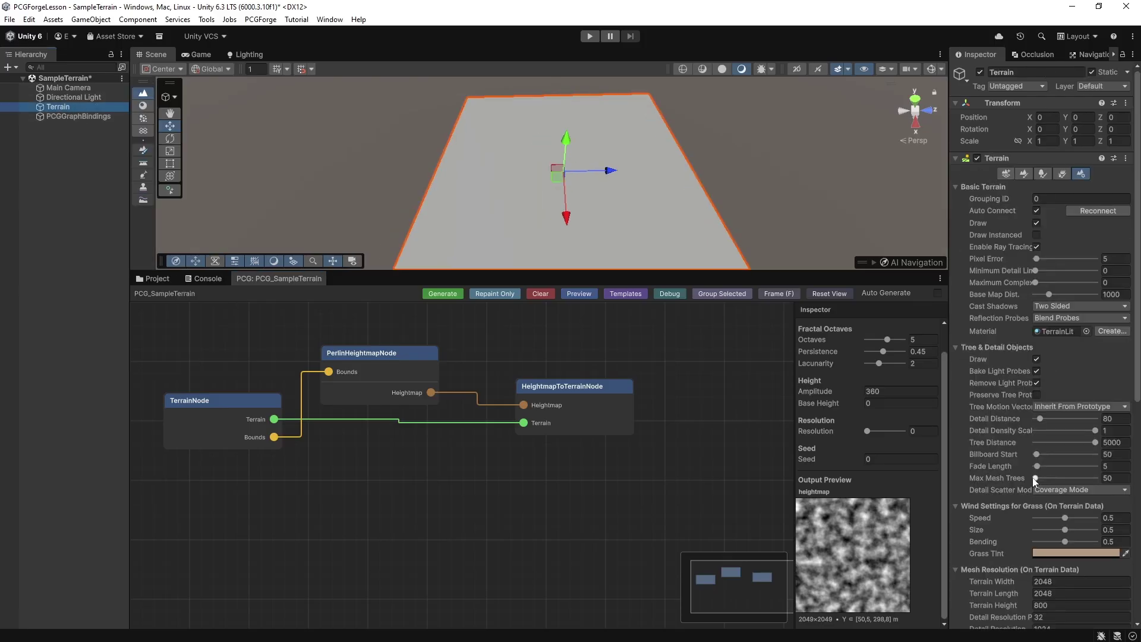
scroll(1012, 512, "down", 4)
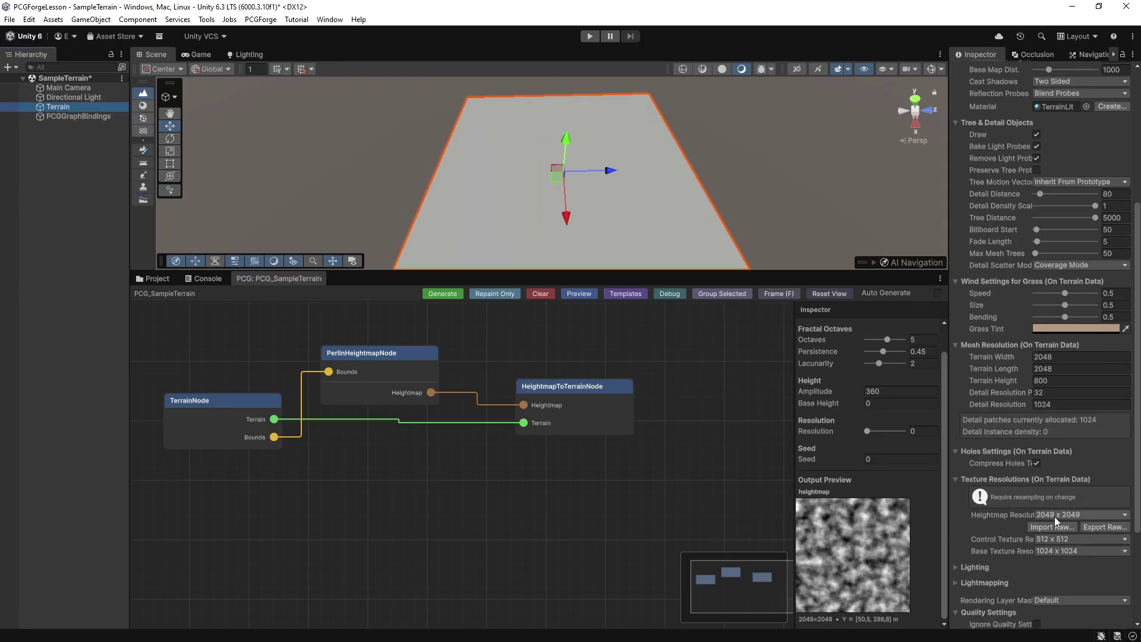
left_click(849, 608)
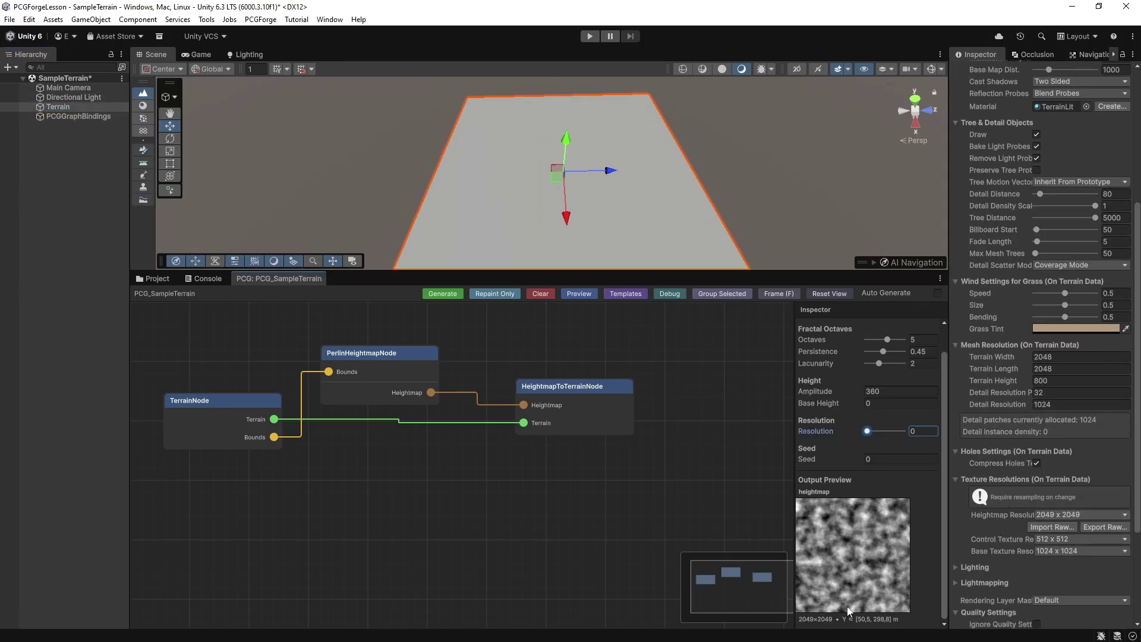
Step: Generate the terrain relief from the graph and view it in the scene from a lower angle
left_click(527, 453)
scroll(357, 505, "up", 2)
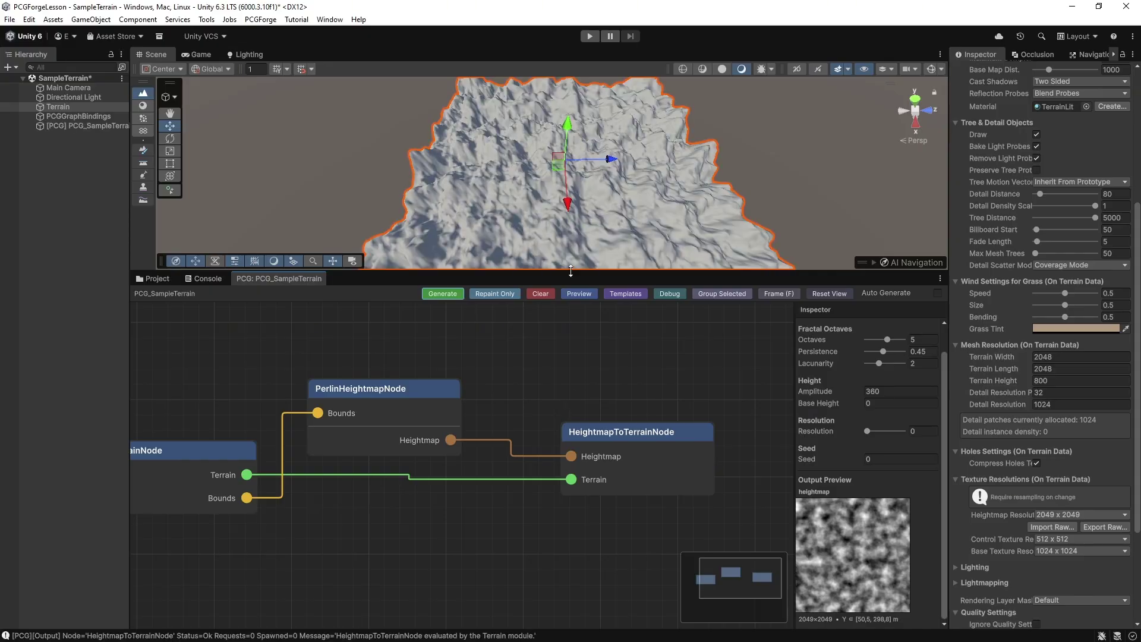
left_click_drag(559, 199, 503, 240, "alt")
right_click_drag(503, 239, 528, 97)
key("w")
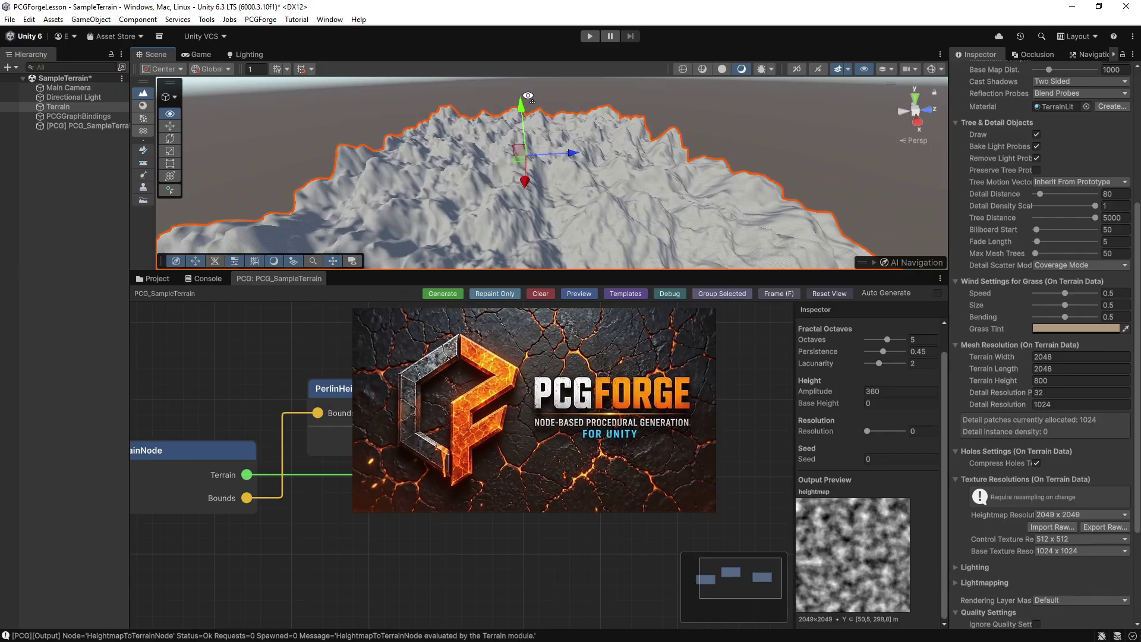
key("s")
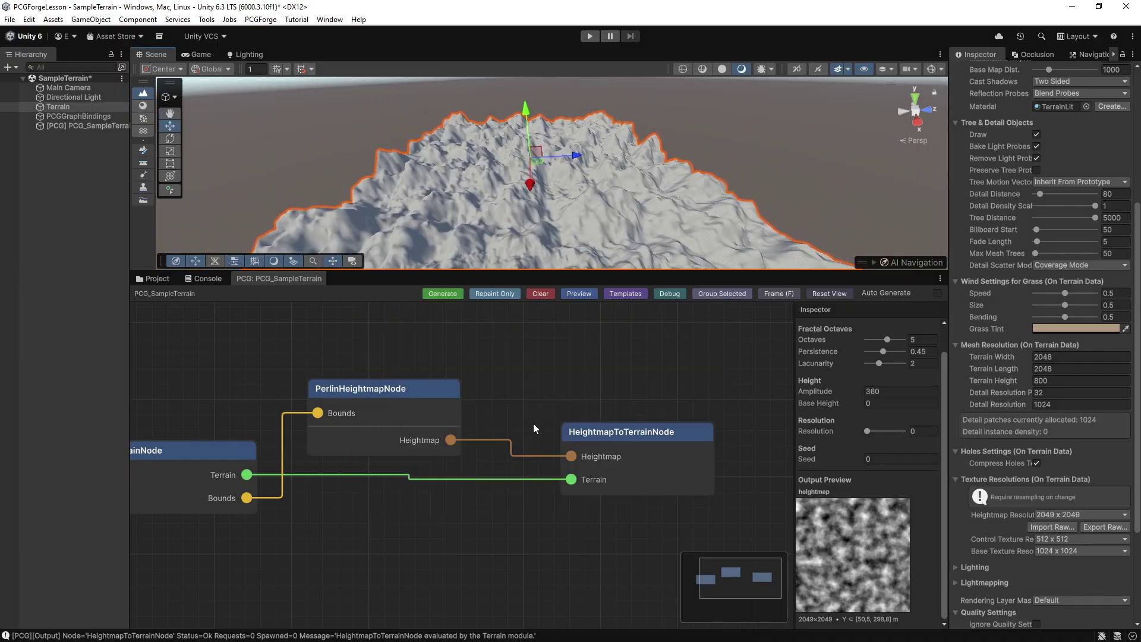
Step: Set the Perlin heightmap node's noise scale to 650 and its octaves to 7
left_click(350, 394)
scroll(873, 397, "up", 1)
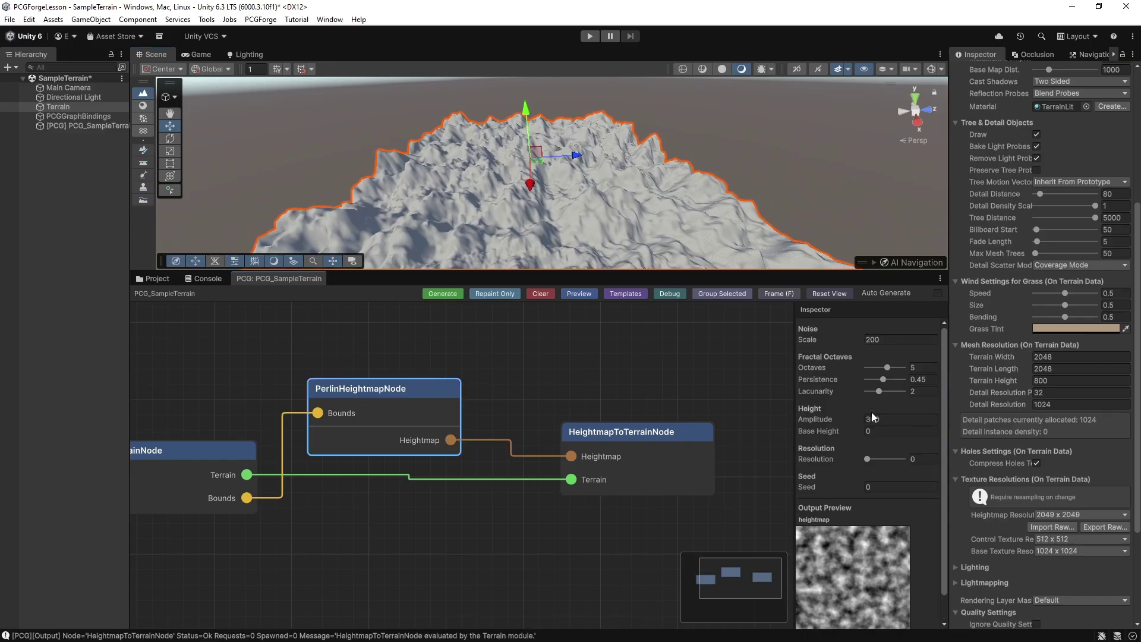
left_click(897, 341)
left_click(886, 339)
type("650")
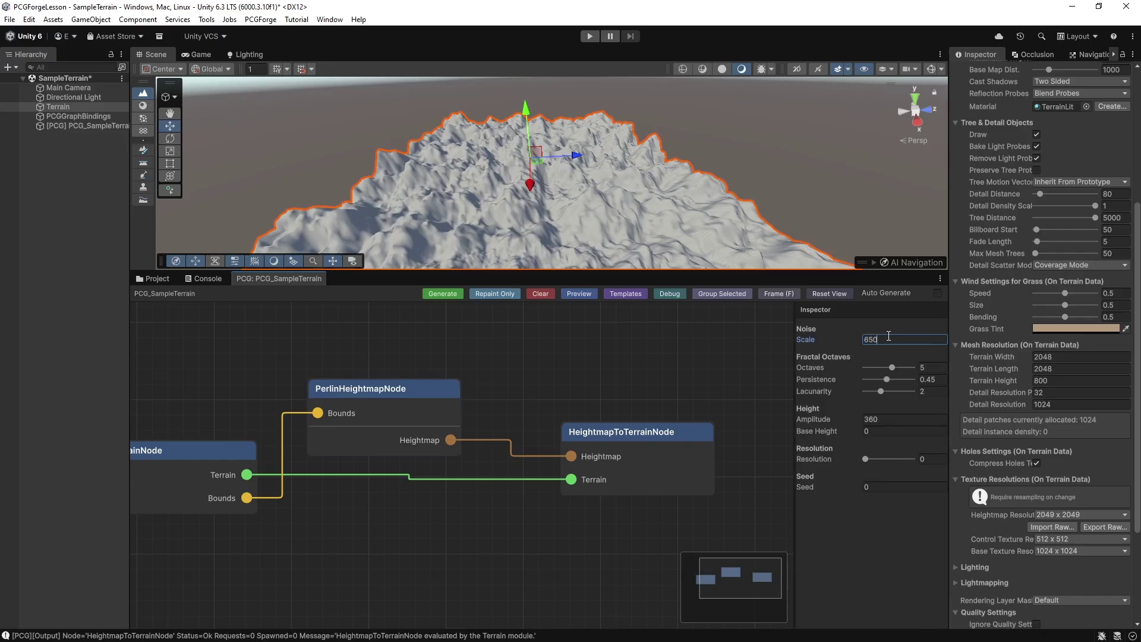
left_click(933, 370)
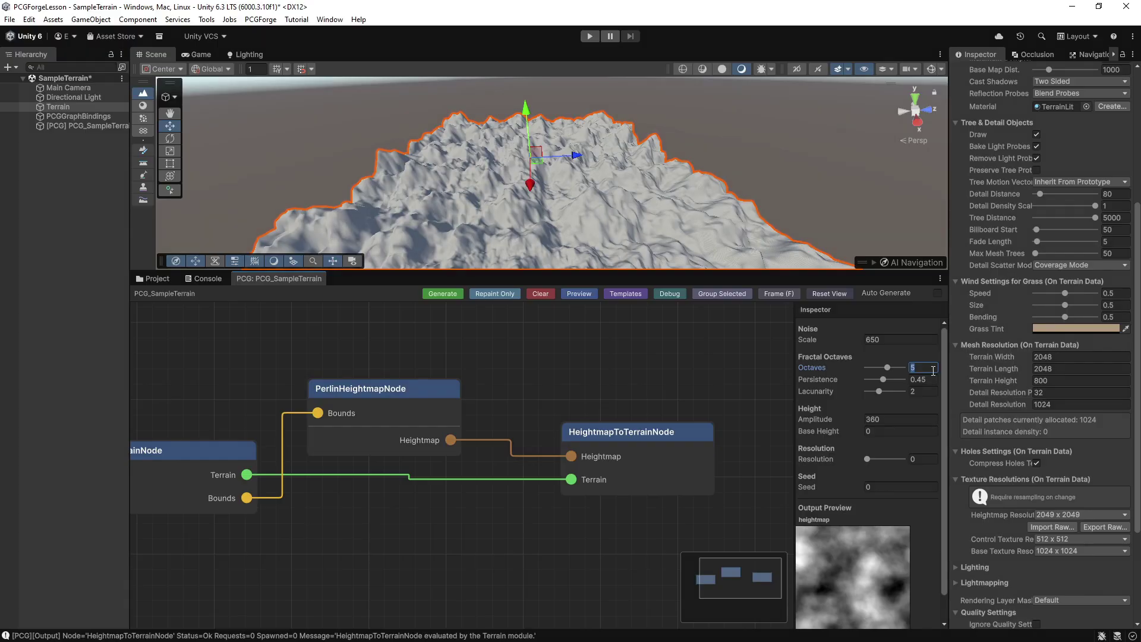
type("7")
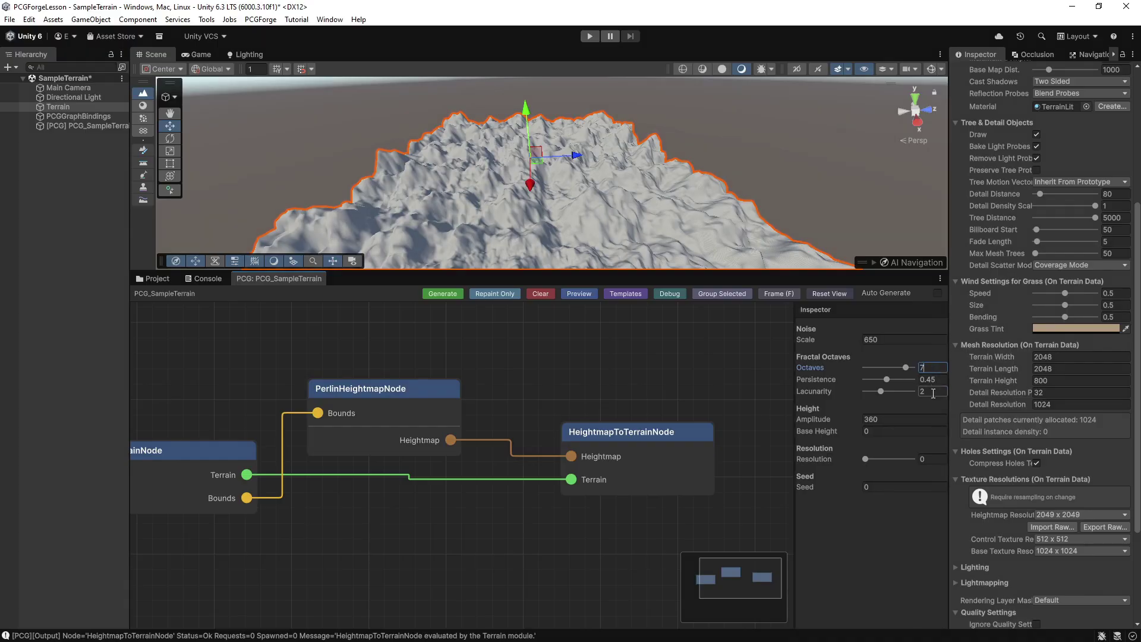
Step: Set the Perlin heightmap node's amplitude to 550 and its base height to 40
left_click(888, 416)
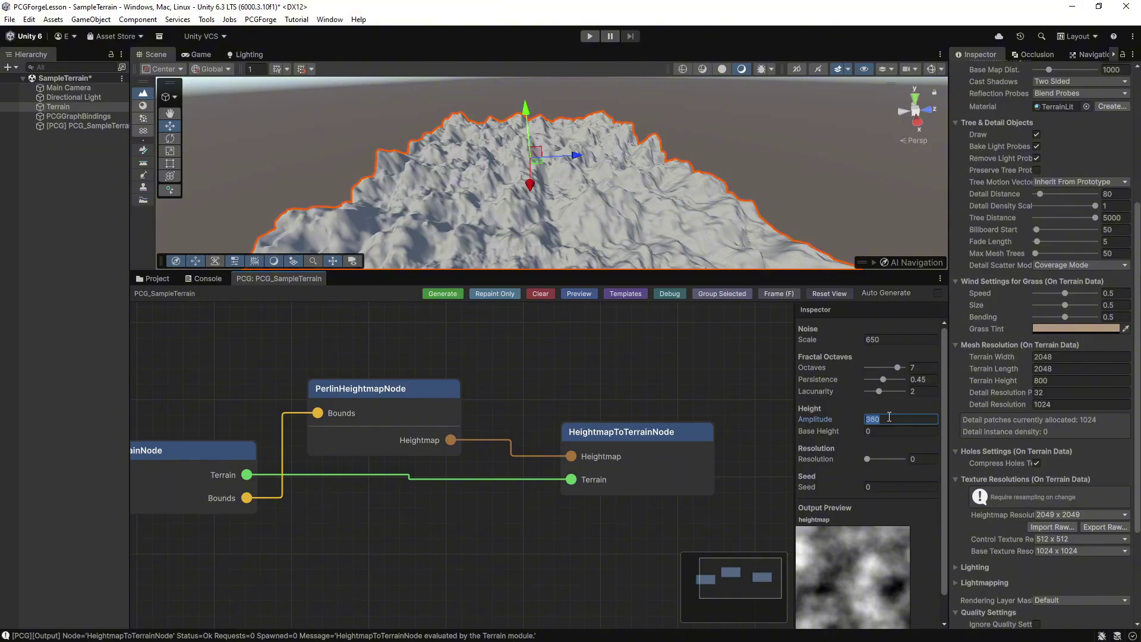
type("550")
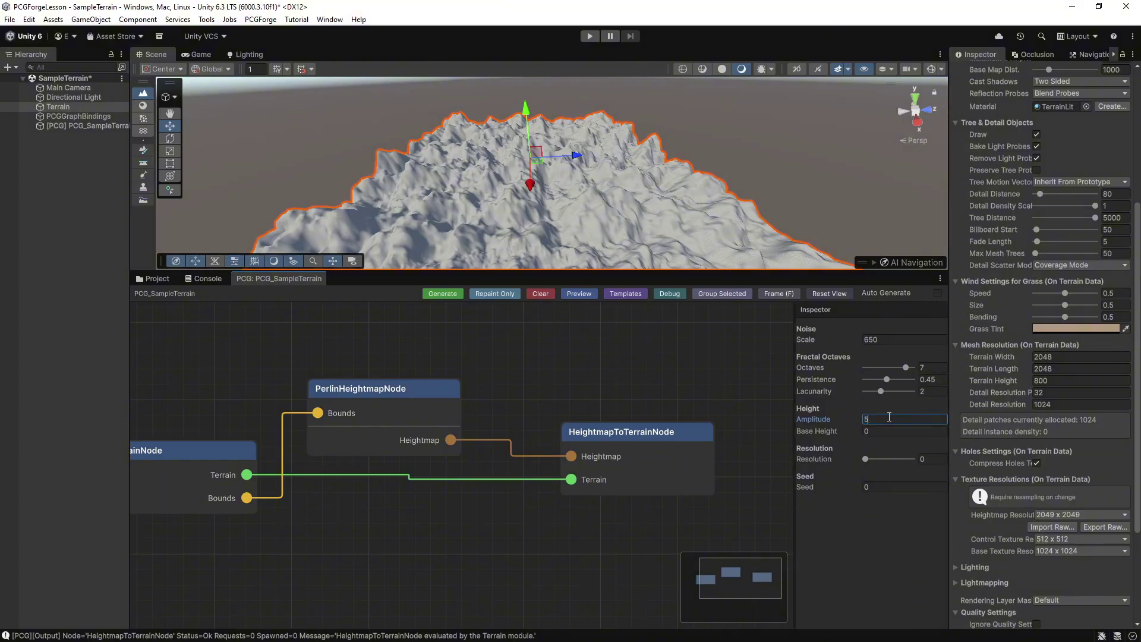
left_click(891, 429)
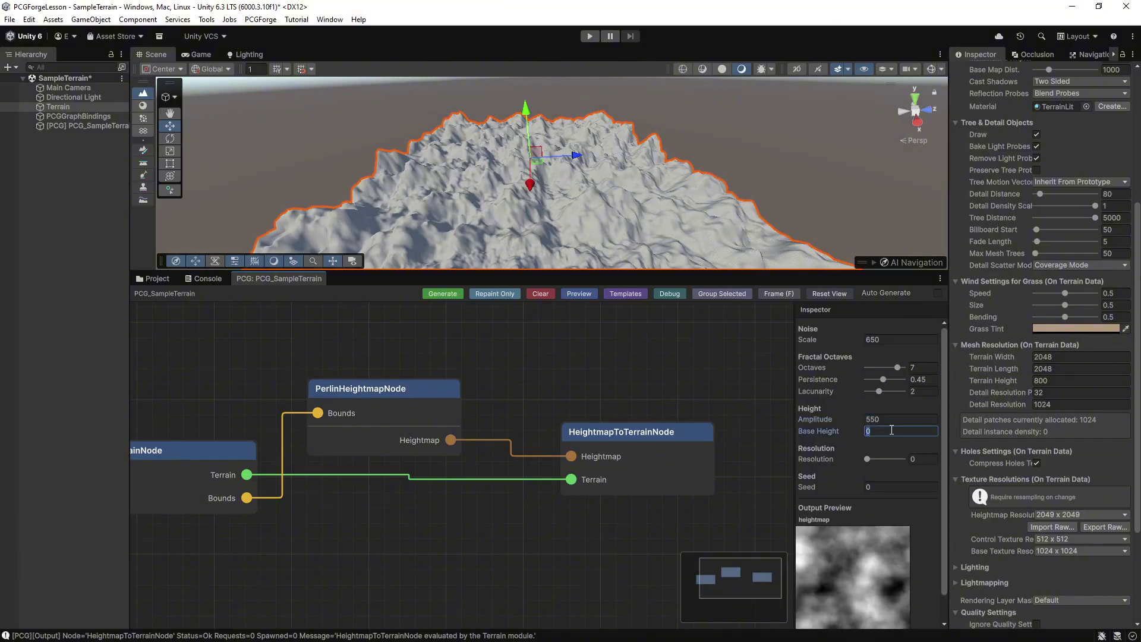
type("40")
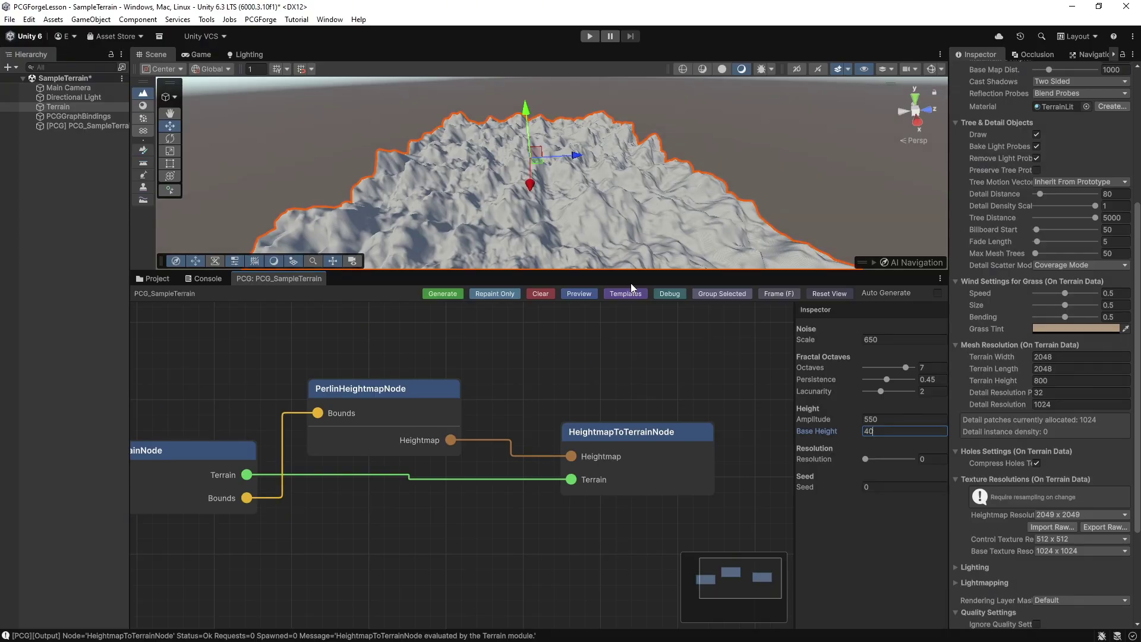
Step: Regenerate the terrain with the new Perlin settings and inspect the relief in an enlarged scene view
left_click_drag(637, 271, 488, 391)
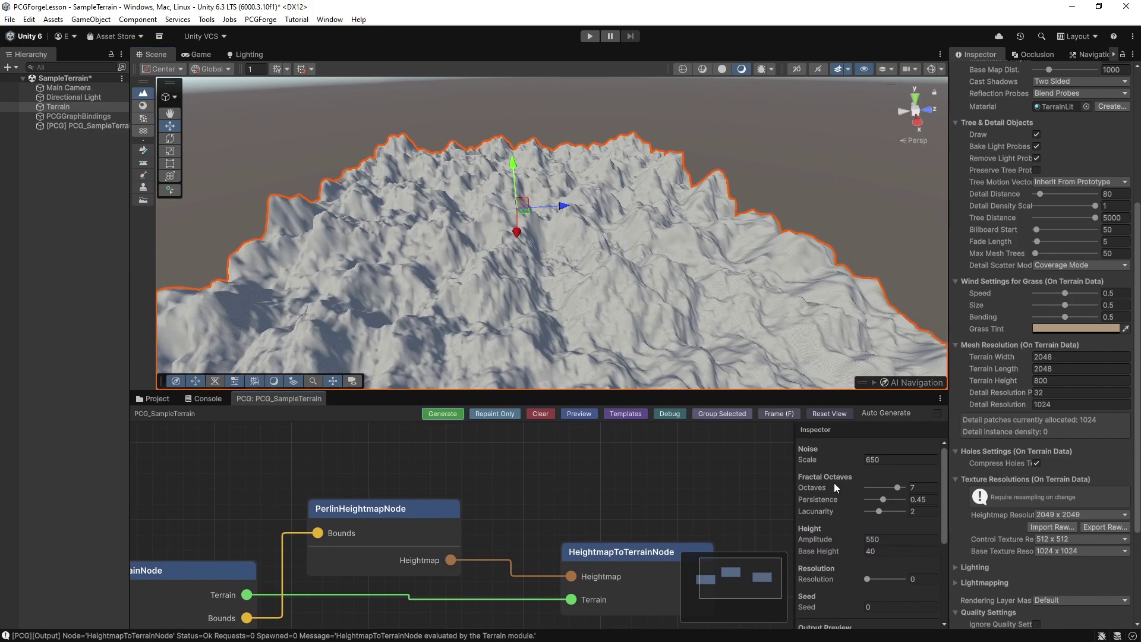
scroll(837, 487, "down", 5)
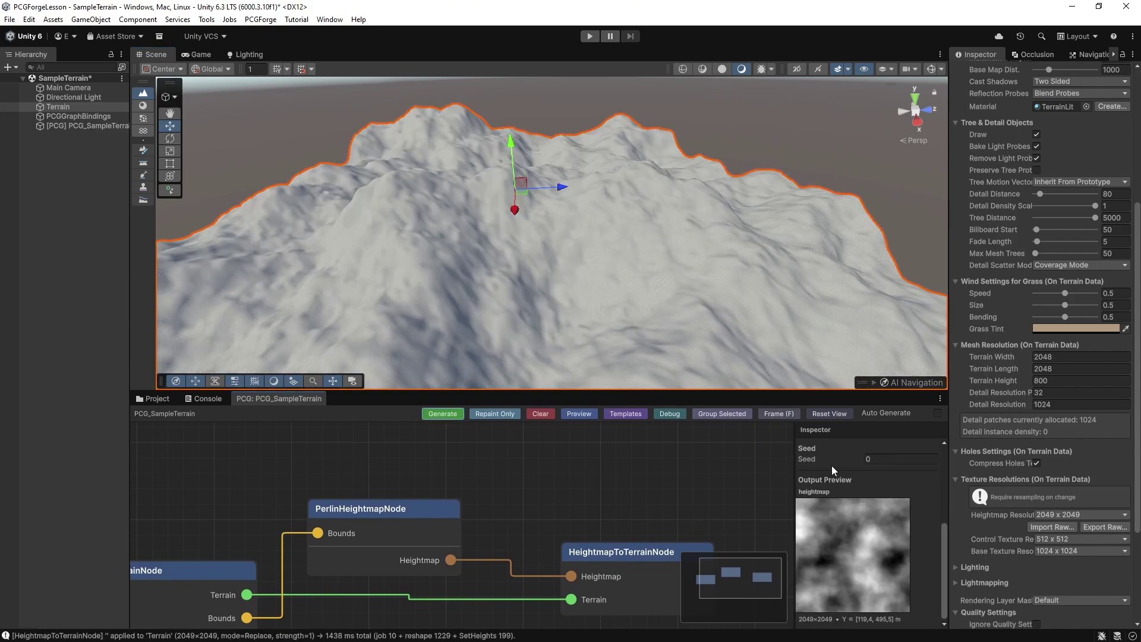
right_click_drag(613, 269, 591, 233)
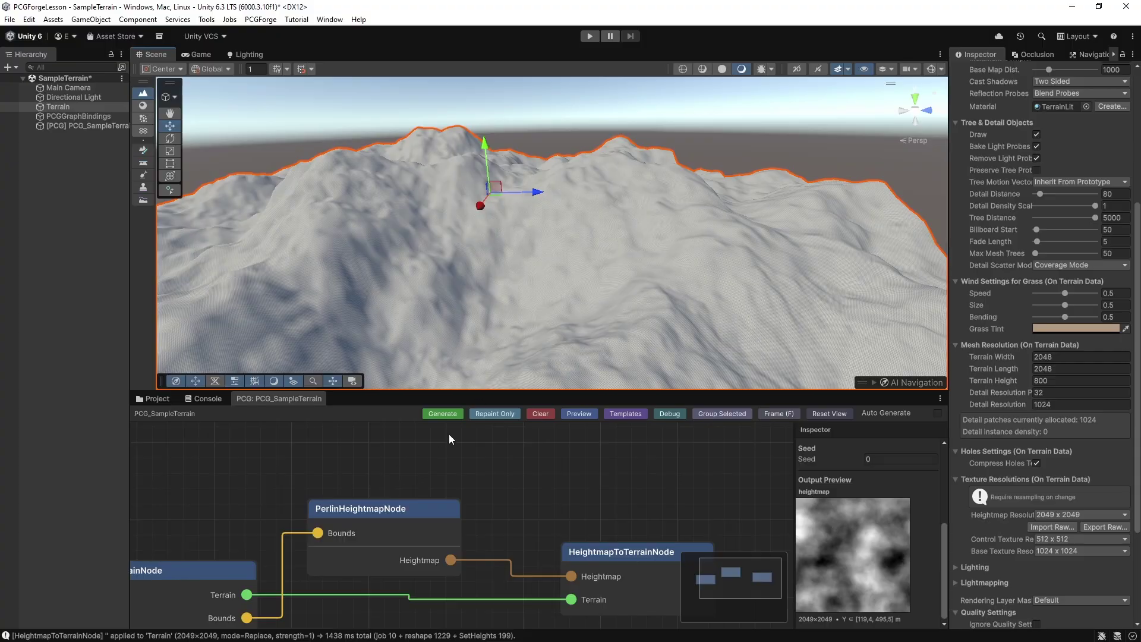
Step: Add a Ridged Noise Heightmap node below the Perlin node and connect its Bounds input to the terrain node's Bounds output
left_click_drag(448, 391, 448, 273)
left_click(402, 386)
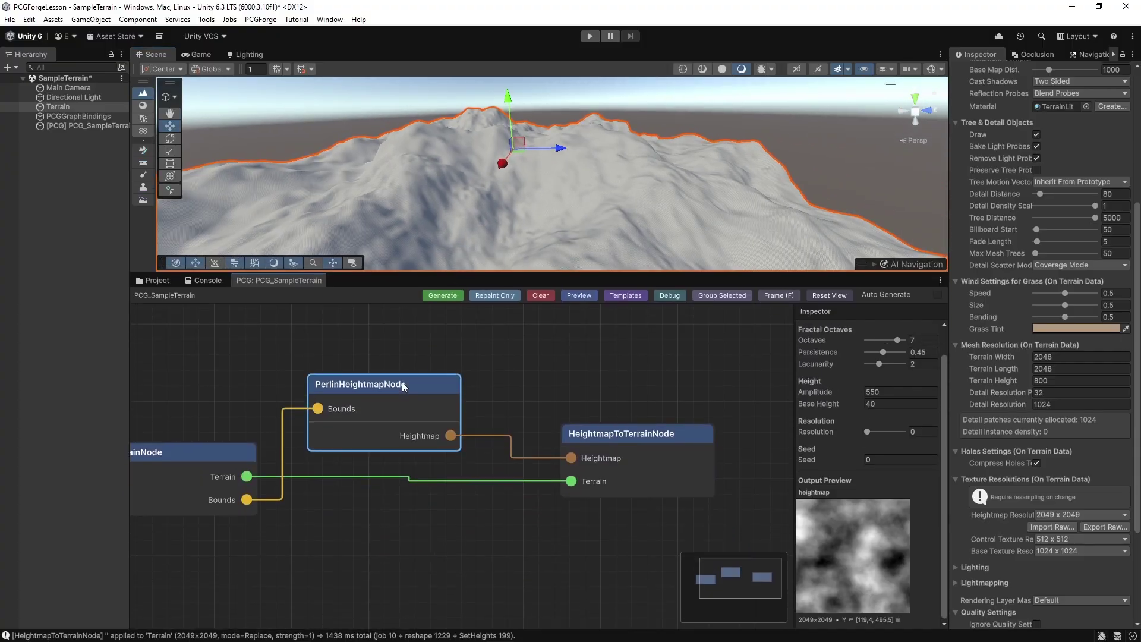
left_click_drag(402, 386, 397, 361)
left_click(430, 479)
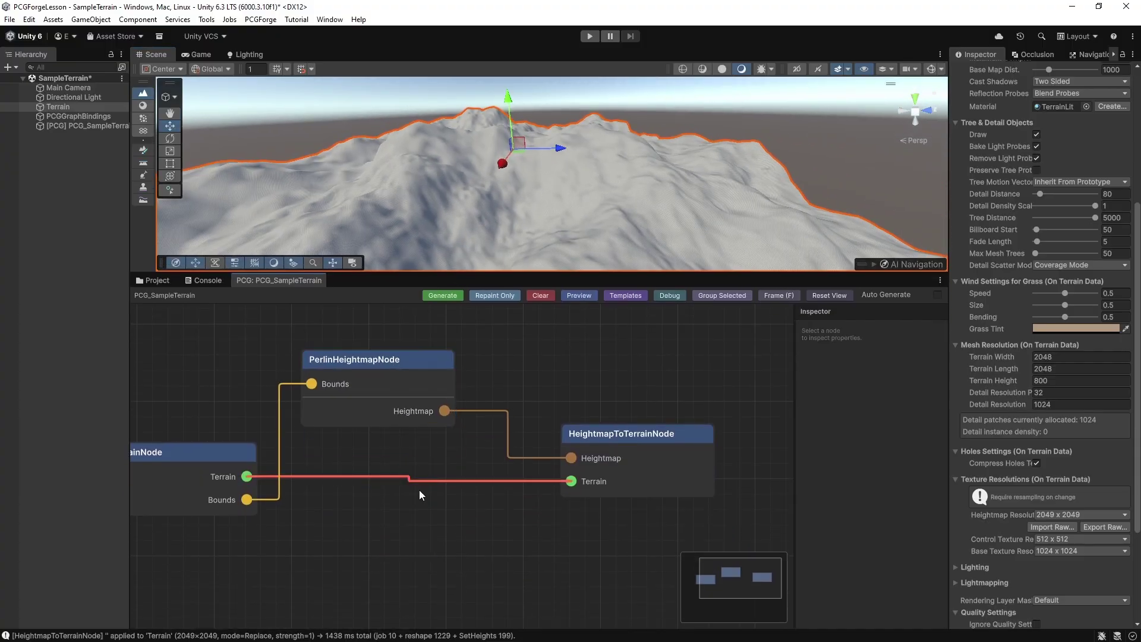
left_click(505, 451)
key("space")
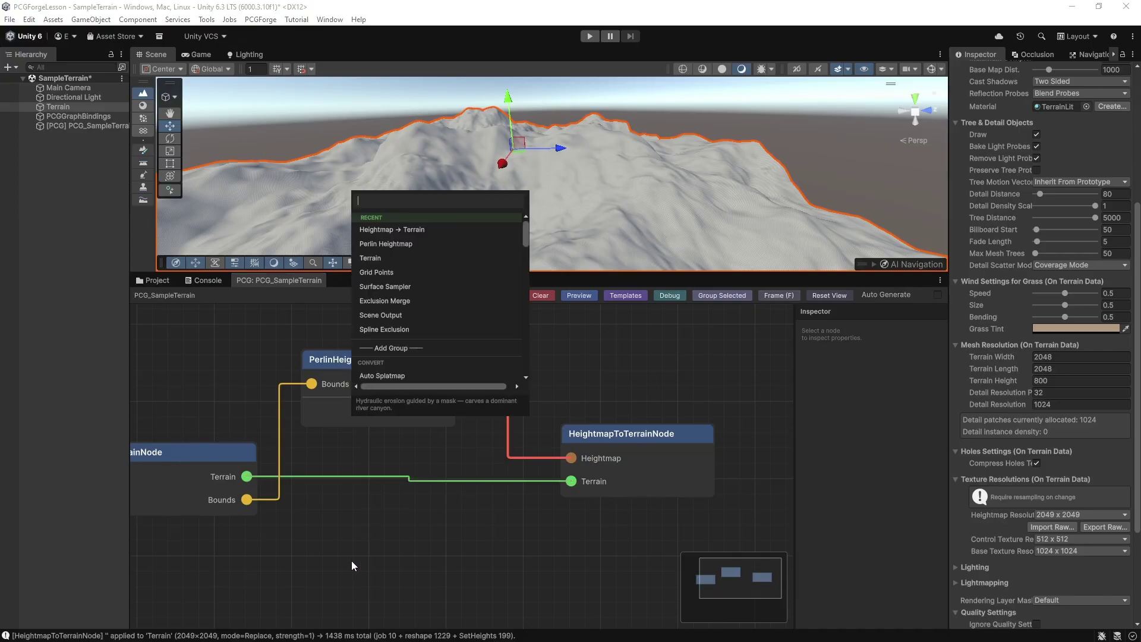
type("ridge")
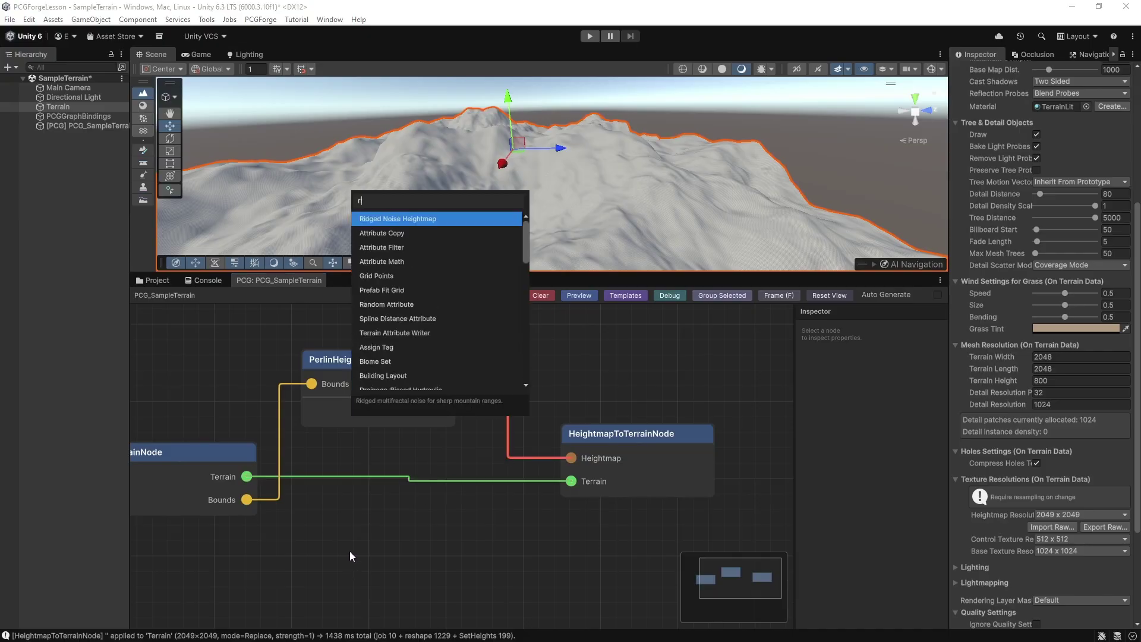
left_click(401, 218)
left_click_drag(405, 570, 248, 501)
Step: Stack the ridged noise node directly beneath the Perlin node and connect its Heightmap output to the heightmap-to-terrain node's Heightmap input
middle_click_drag(291, 498, 277, 549)
left_click_drag(327, 426, 334, 347)
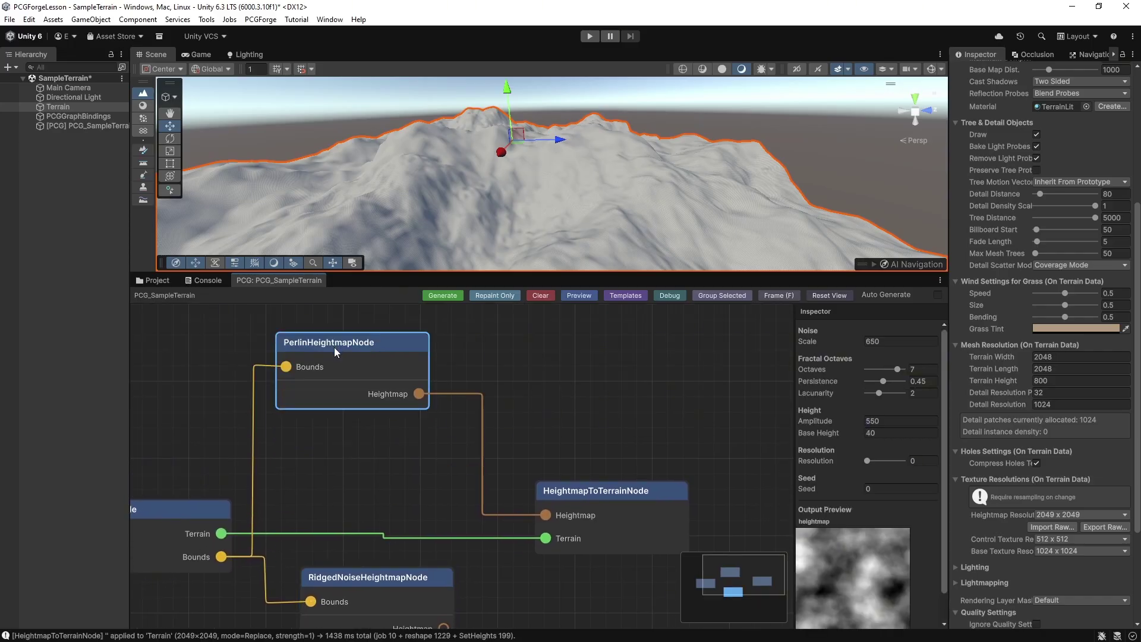
left_click_drag(346, 577, 328, 450)
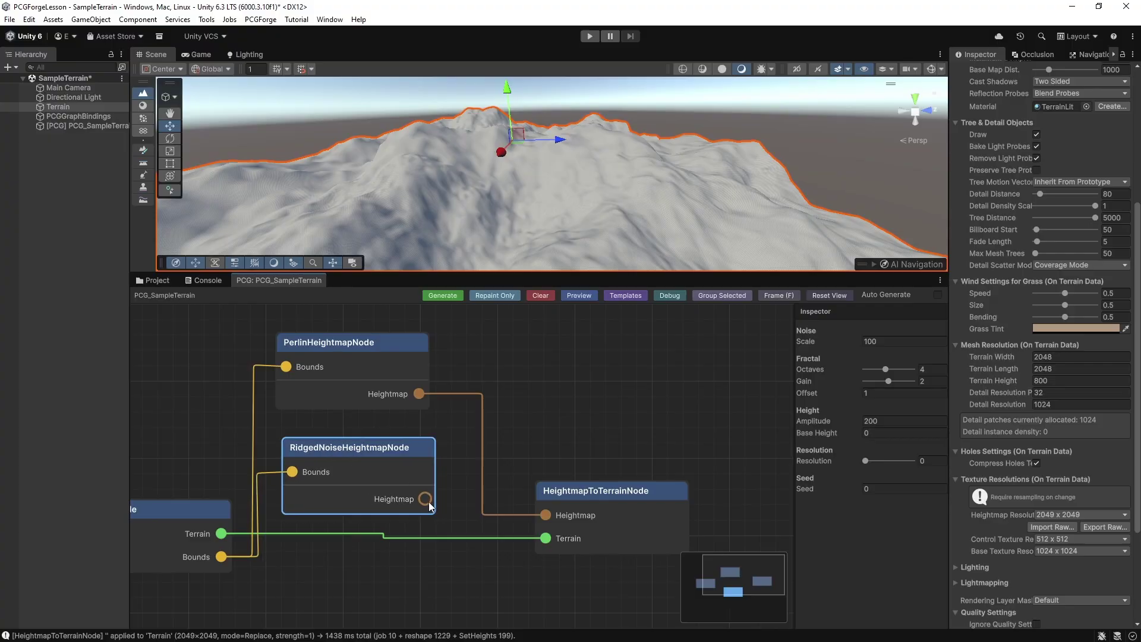
left_click_drag(428, 500, 546, 515)
middle_click_drag(561, 421, 524, 421)
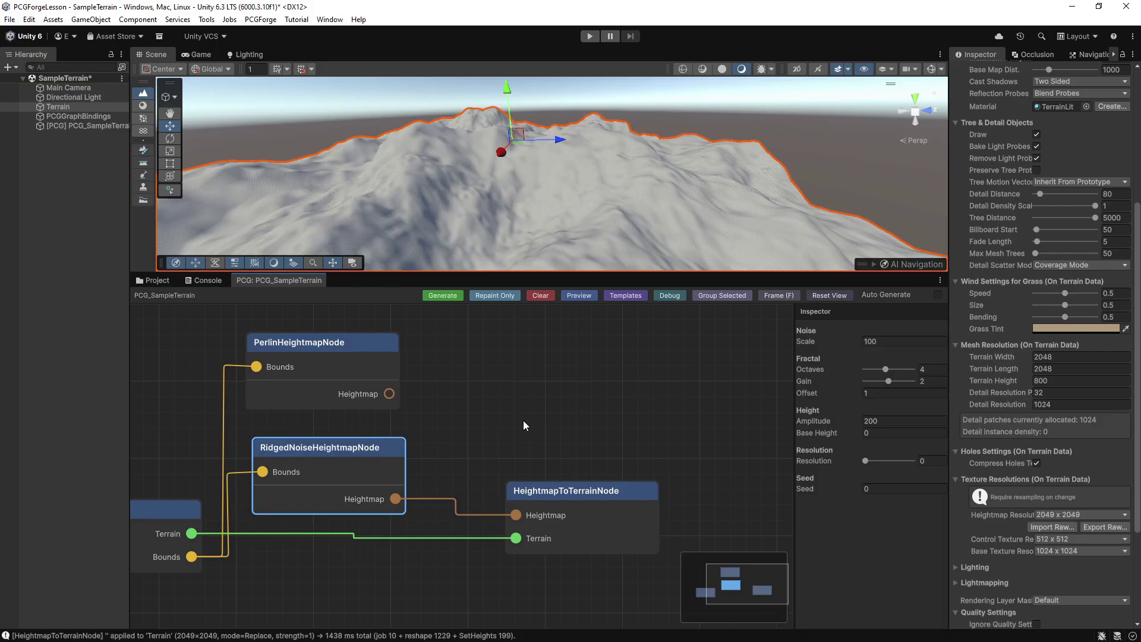
Step: Add a Heightmap Blend node and place it to the right of the Perlin node, above the heightmap-to-terrain node
middle_click_drag(499, 367, 388, 366)
key("space")
type("he")
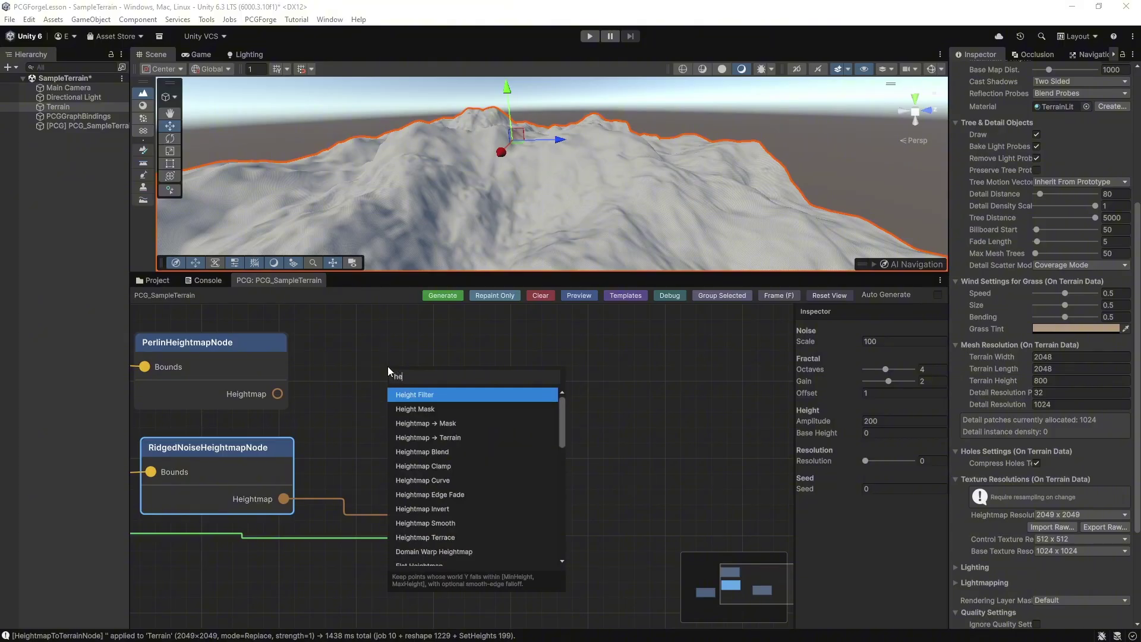
type("ightmapb")
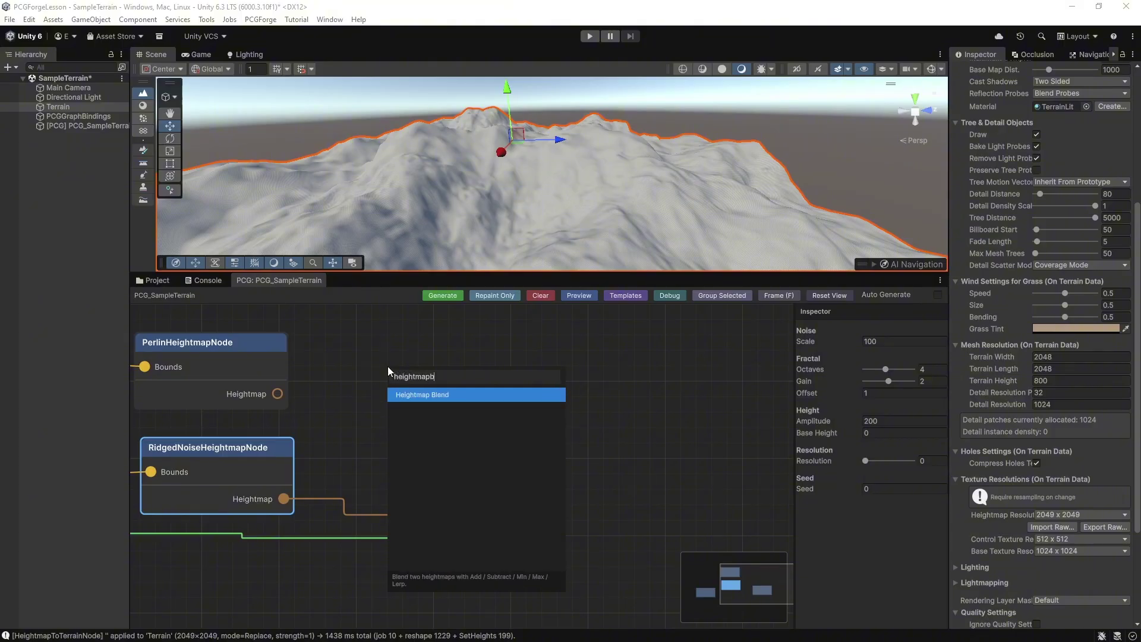
left_click(405, 393)
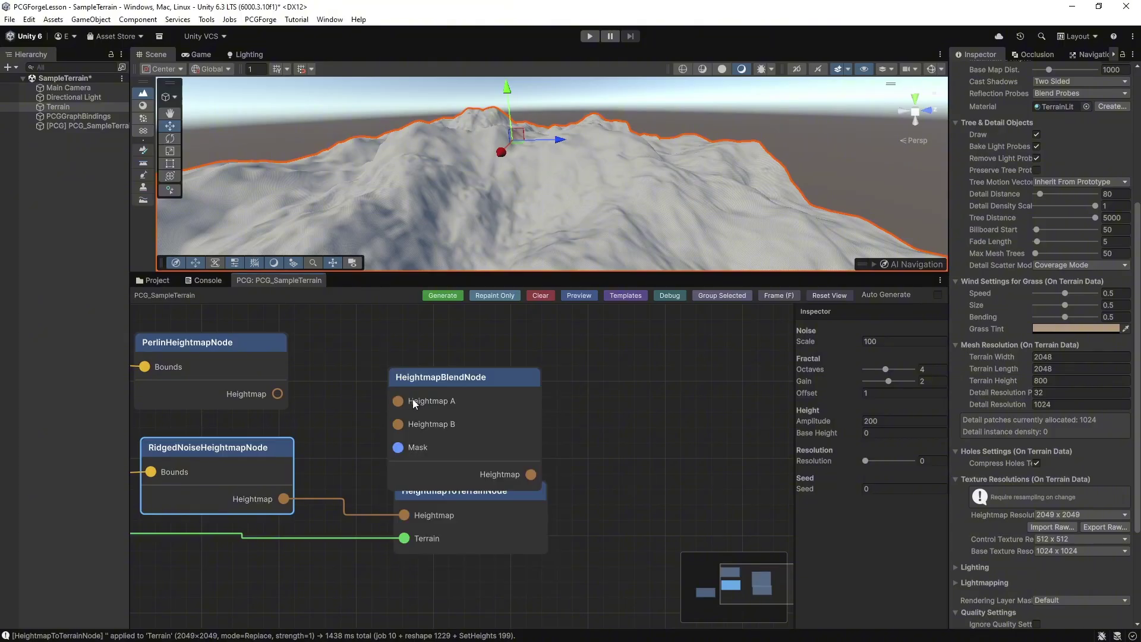
left_click_drag(444, 376, 390, 351)
Step: Wire the Perlin and ridged heightmaps through the blend node's A and B inputs into the heightmap-to-terrain node, and shift that node further right
middle_click_drag(550, 436, 607, 416)
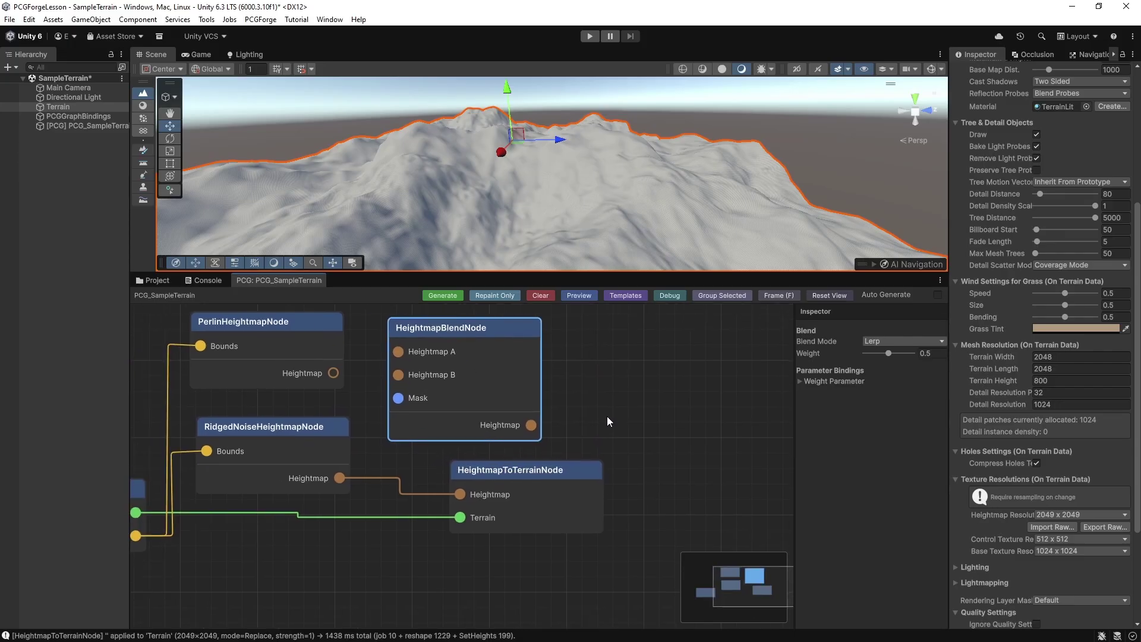
middle_click_drag(356, 564, 390, 559)
scroll(388, 556, "down", 5)
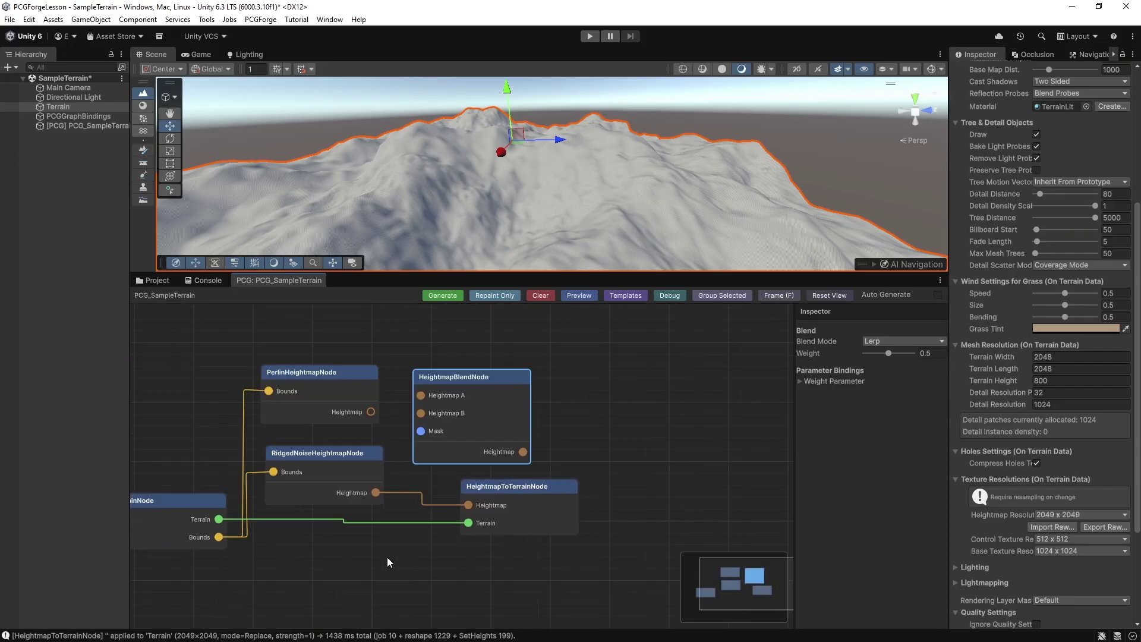
scroll(387, 558, "up", 2)
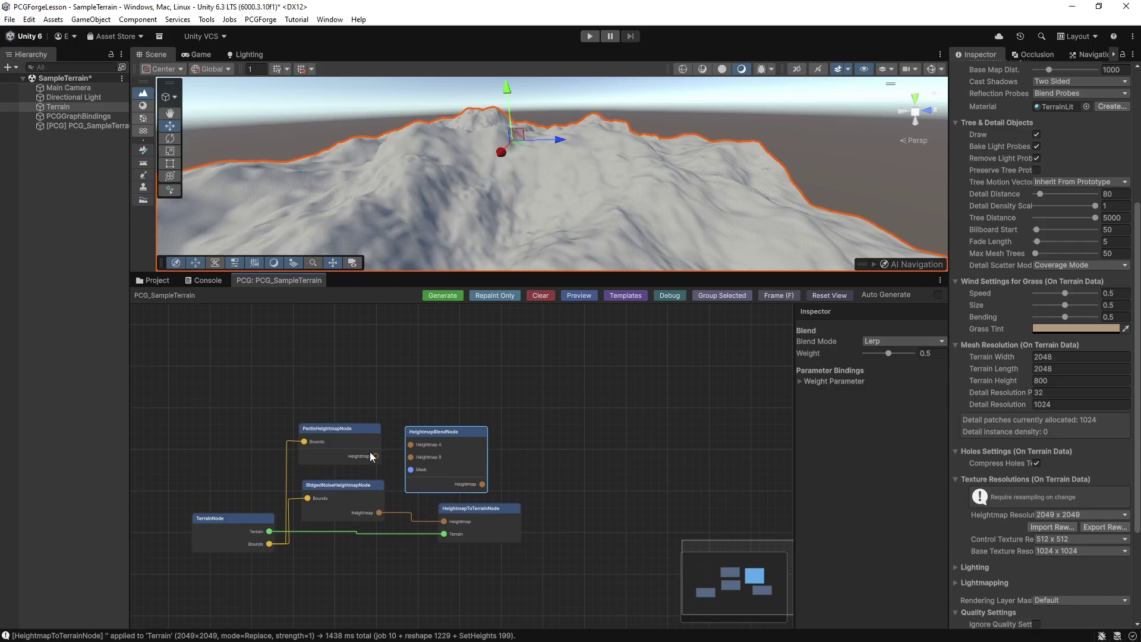
left_click_drag(376, 456, 380, 513)
left_click_drag(484, 486, 592, 508)
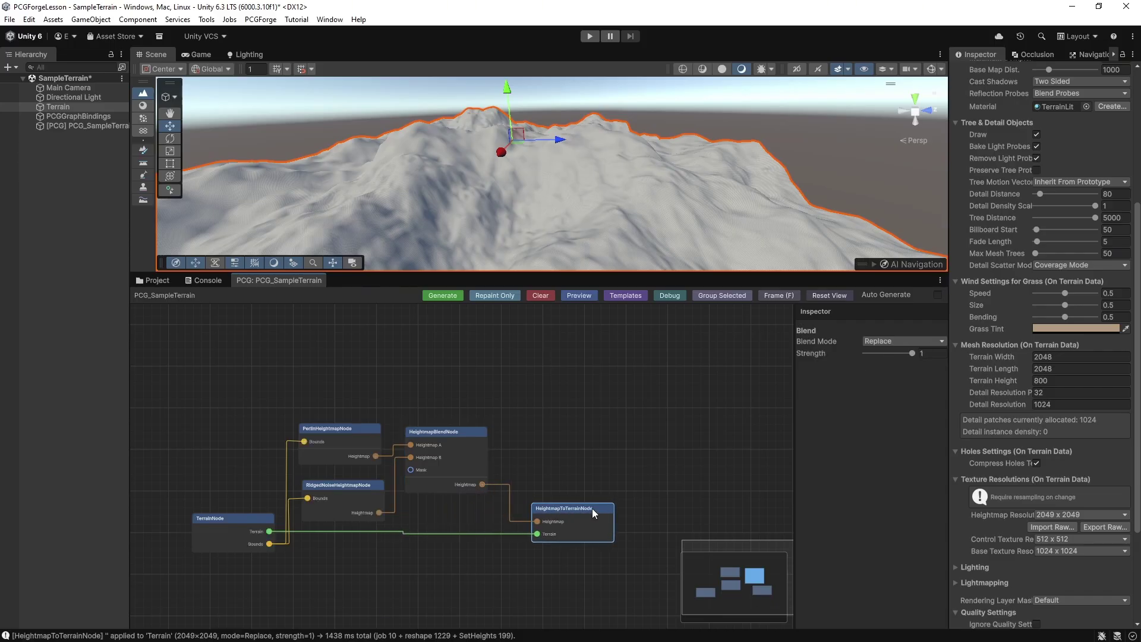
Step: Shift the Perlin node slightly up and review the heightmap blend node's available blend modes, keeping Lerp
left_click_drag(347, 430, 347, 415)
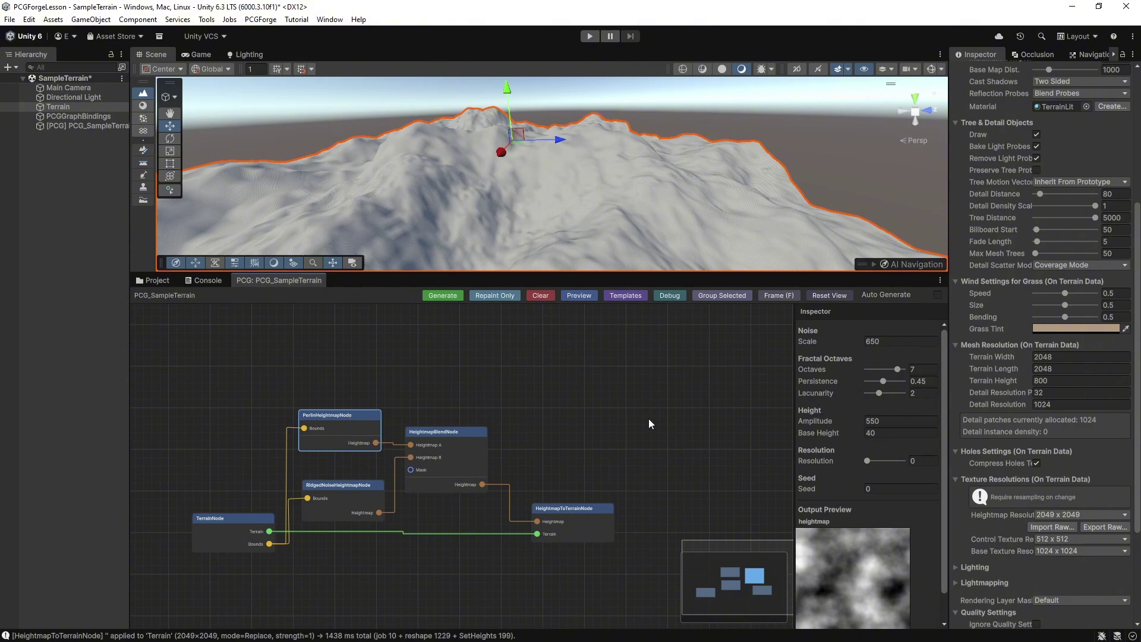
left_click(337, 495)
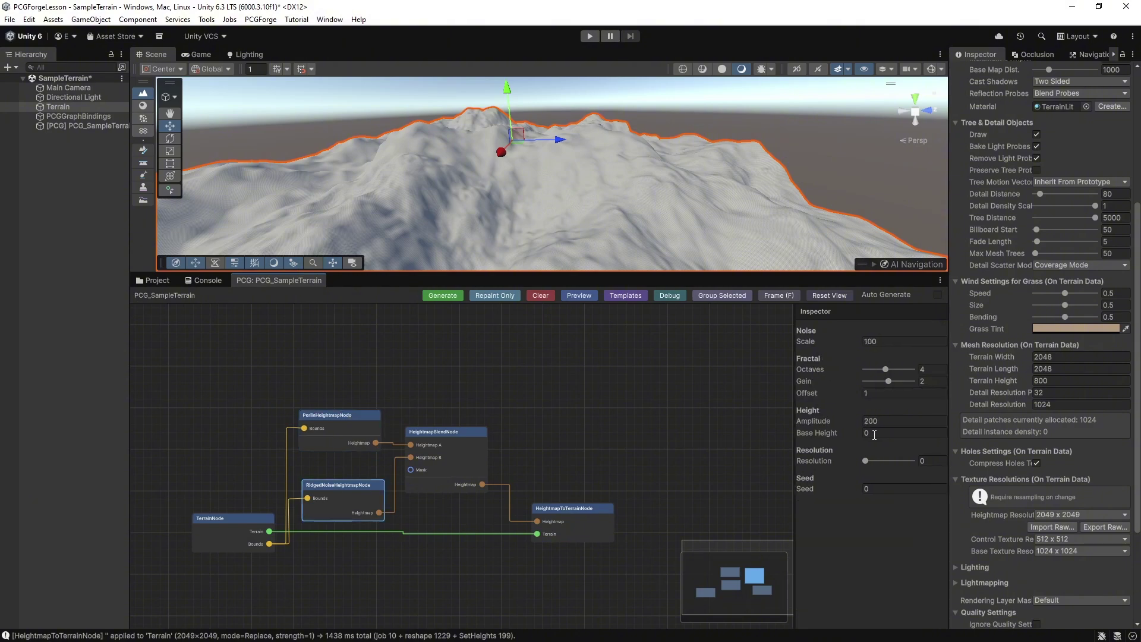
left_click(458, 438)
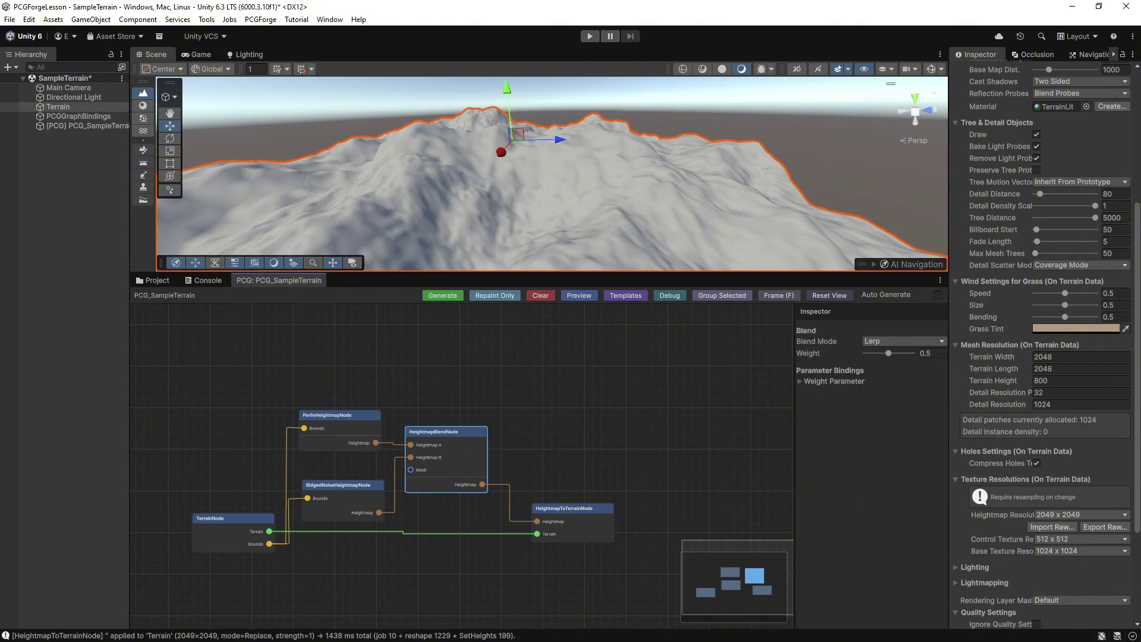
left_click(906, 340)
left_click(890, 480)
Step: Enlarge the Scene view and generate the terrain from the blended Perlin and ridged heightmaps
left_click_drag(591, 273, 578, 389)
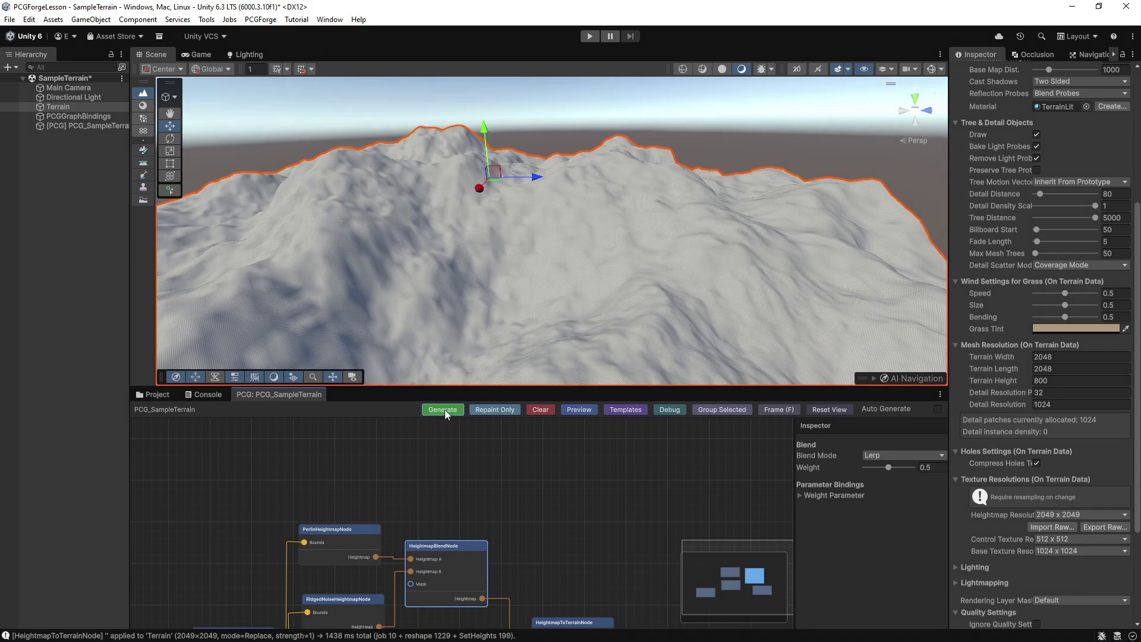
right_click_drag(513, 296, 556, 289)
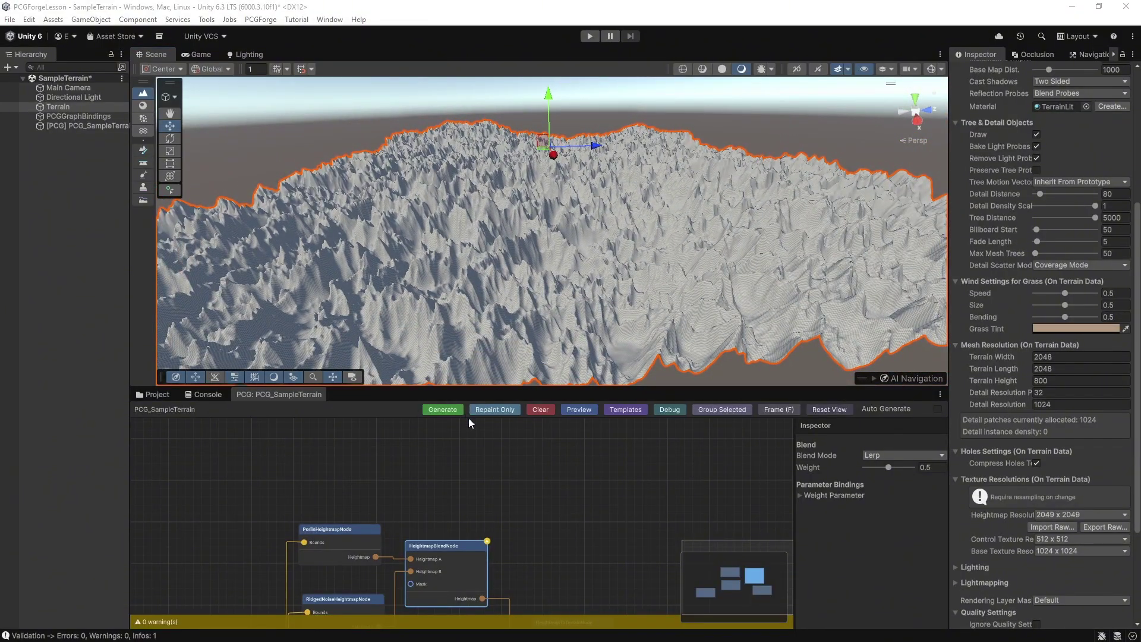
key("f")
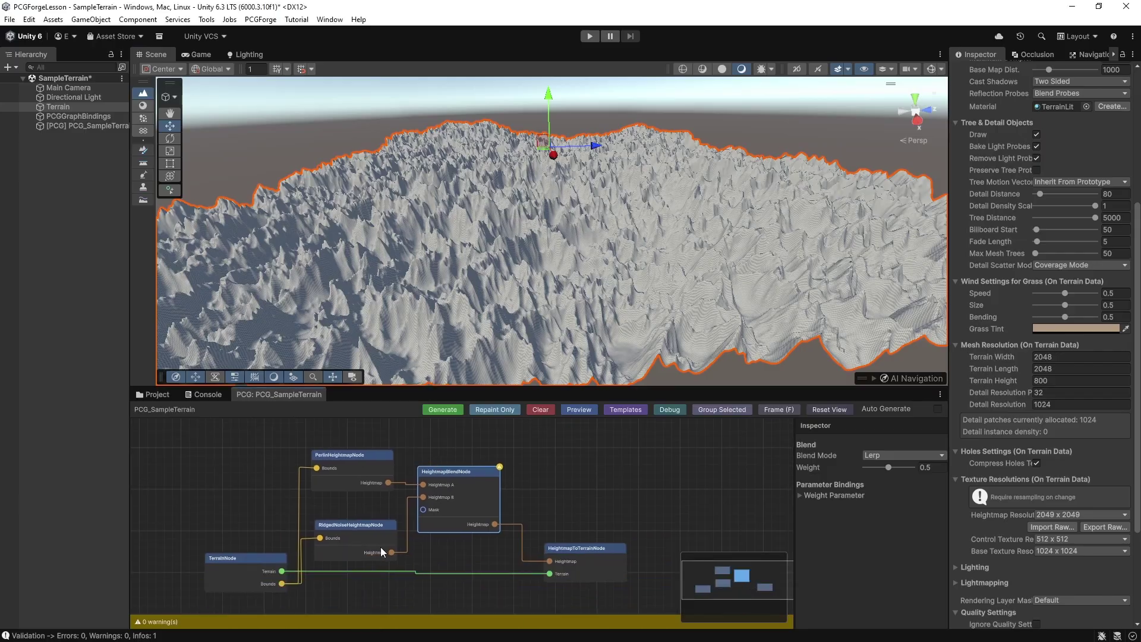
Step: Set the ridged noise node's Scale to 600 and regenerate the terrain
left_click(375, 543)
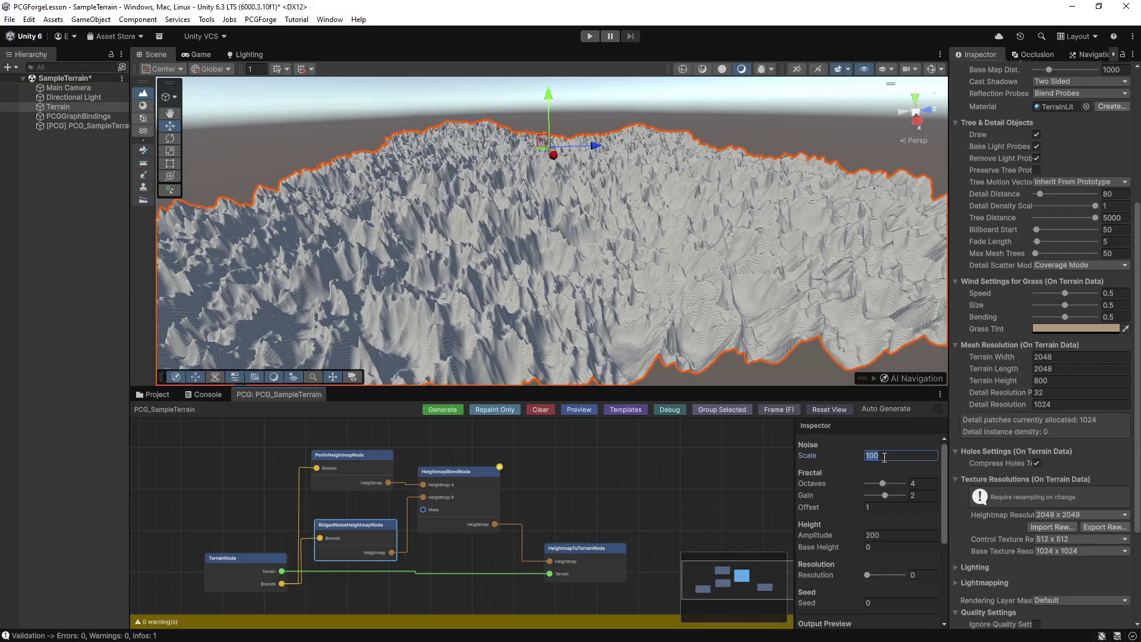
type("600")
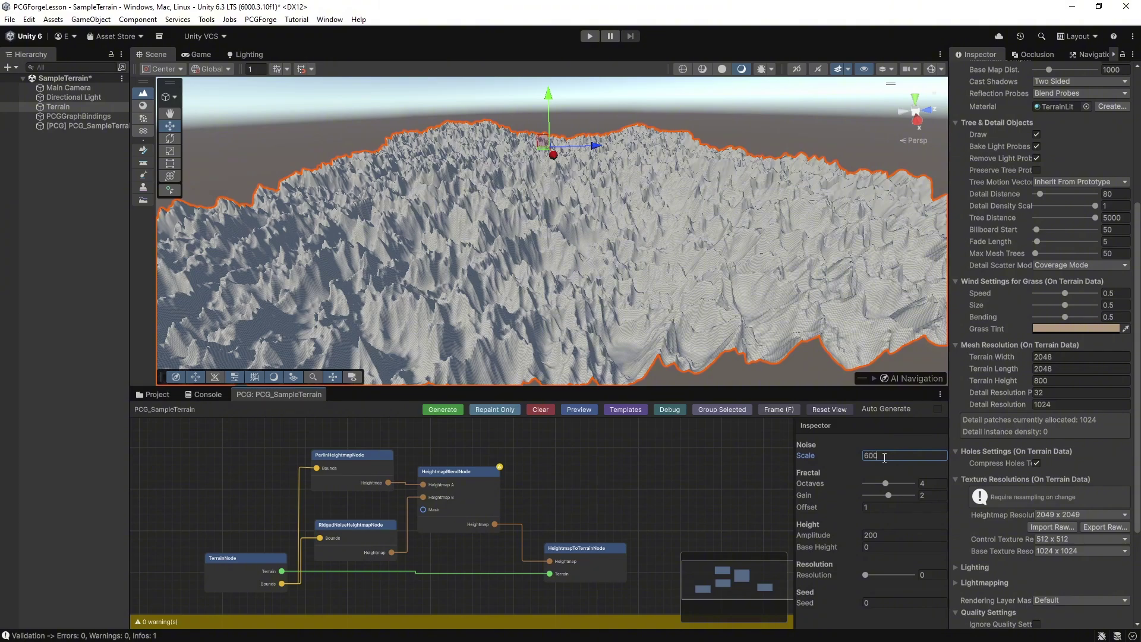
left_click(447, 411)
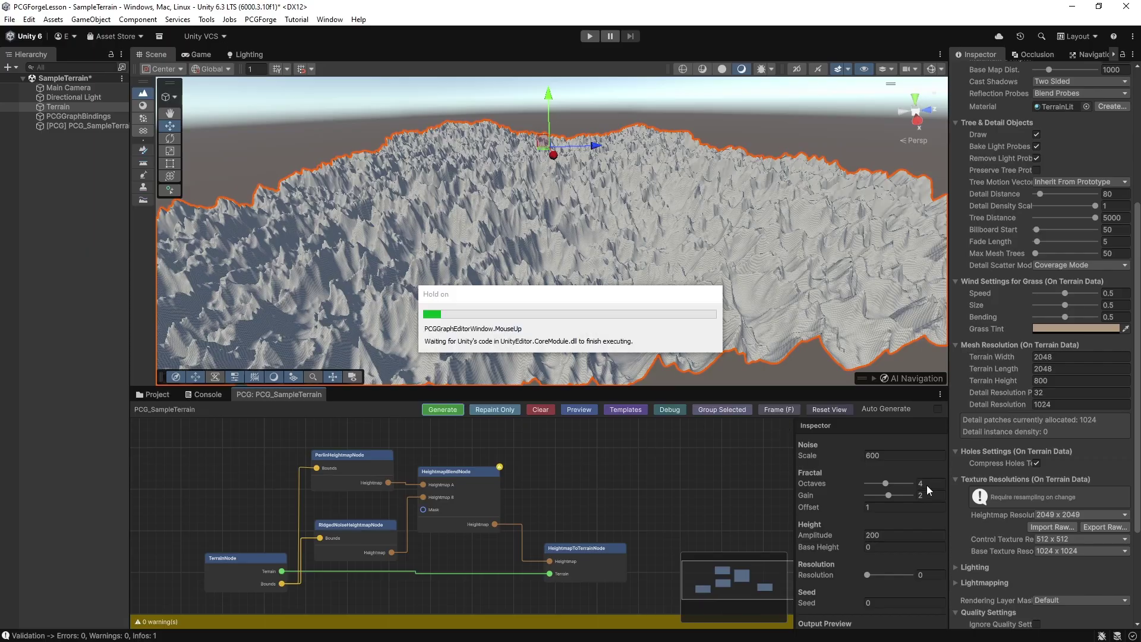
mouse_move(711, 294)
right_mouse_down()
mouse_move(655, 292)
mouse_move(705, 291)
right_mouse_up()
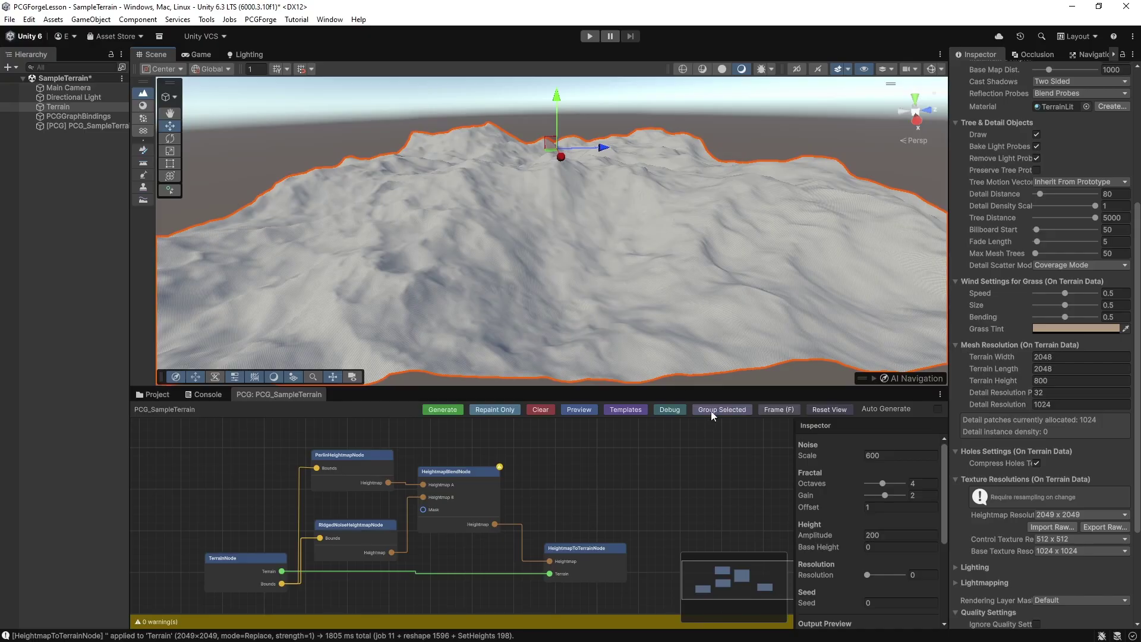
Step: Set the ridged noise node's Octaves to 6 and Gain to 0.8, and regenerate the terrain
left_click(917, 486)
type("6")
left_click(928, 497)
type("0.8")
left_click(904, 510)
left_click(451, 412)
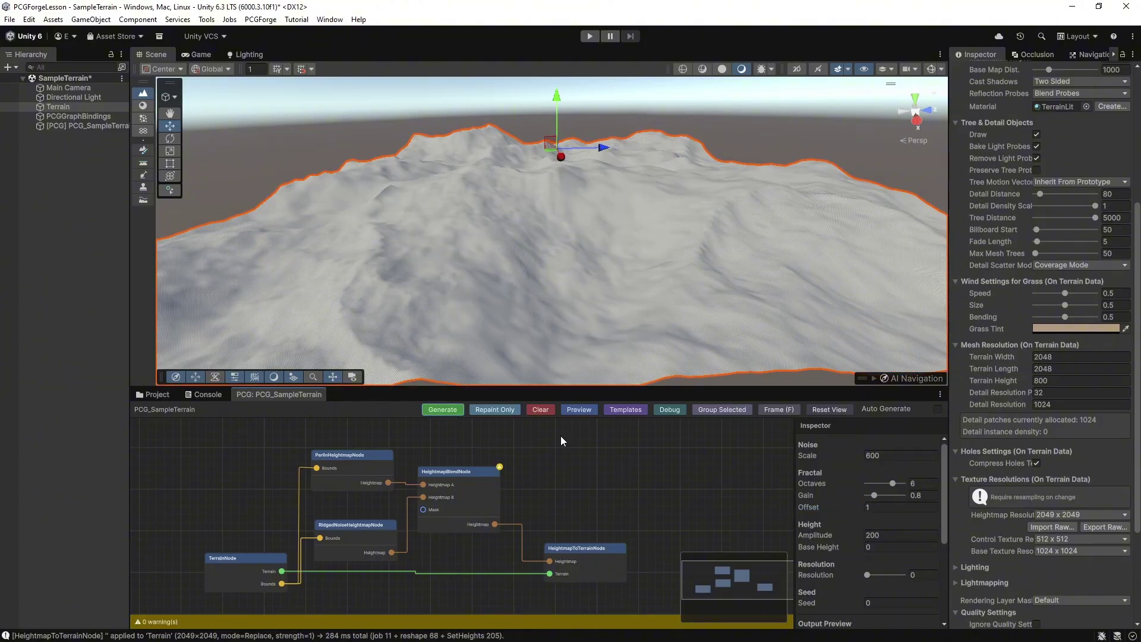
Step: Enable automatic generation for the graph and set the ridged noise node's Offset to 1.2
left_click(938, 409)
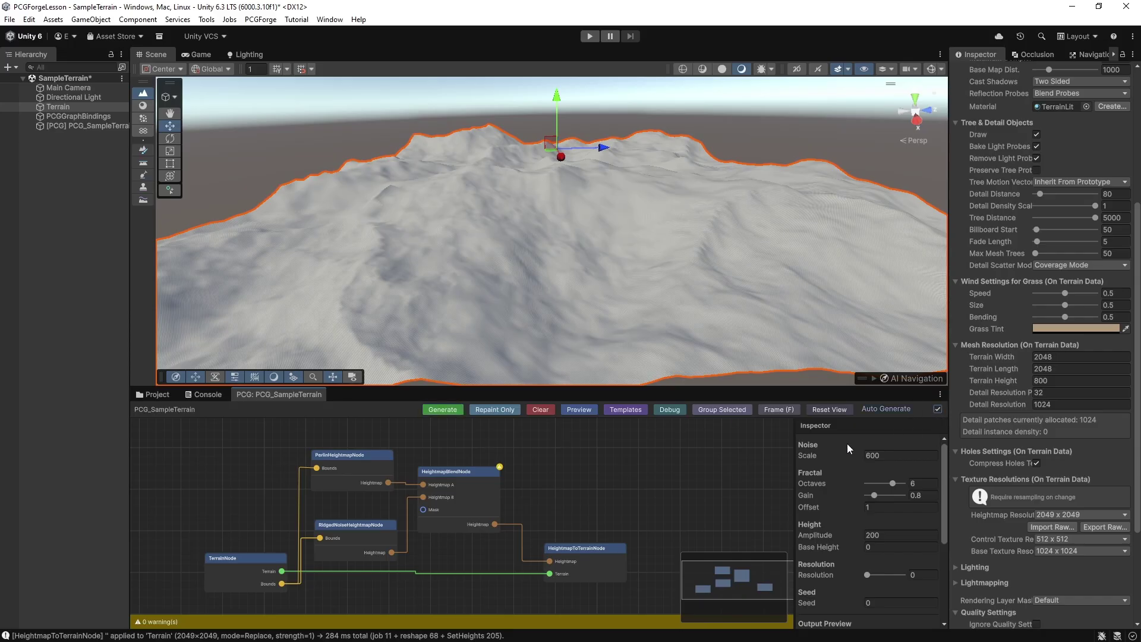
left_click(886, 509)
type("1.2")
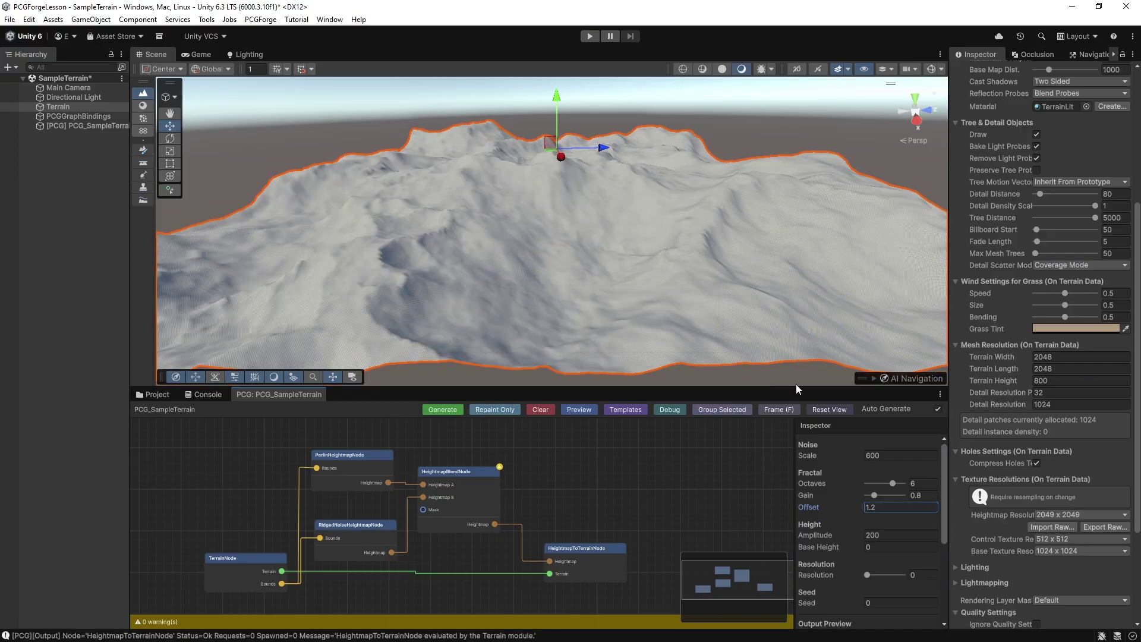
right_click_drag(734, 284, 688, 290)
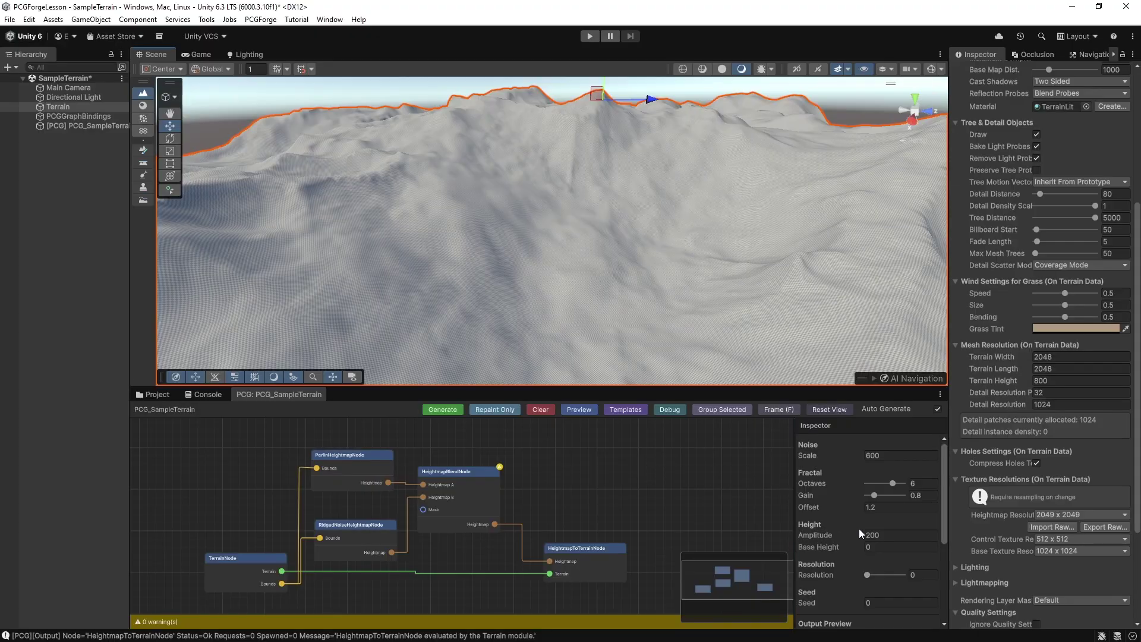
Step: Set the ridged noise node's Amplitude to 320
left_click(888, 536)
type("3")
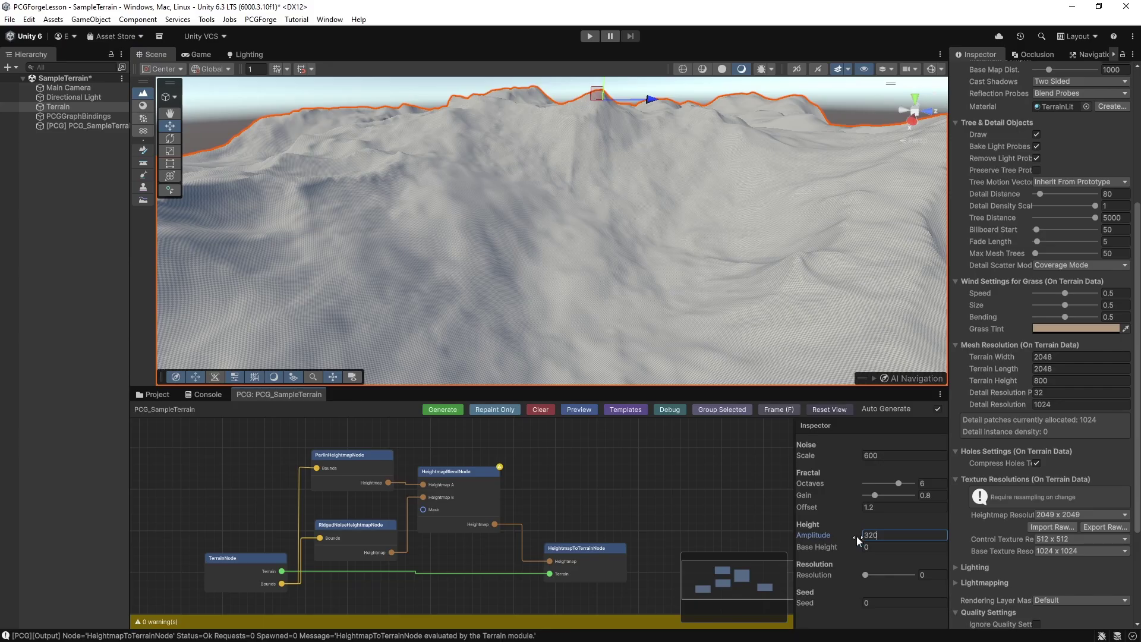
key("Return")
Step: Examine the ridged noise node's heightmap preview and fly around the terrain to inspect the generated relief
scroll(849, 521, "down", 5)
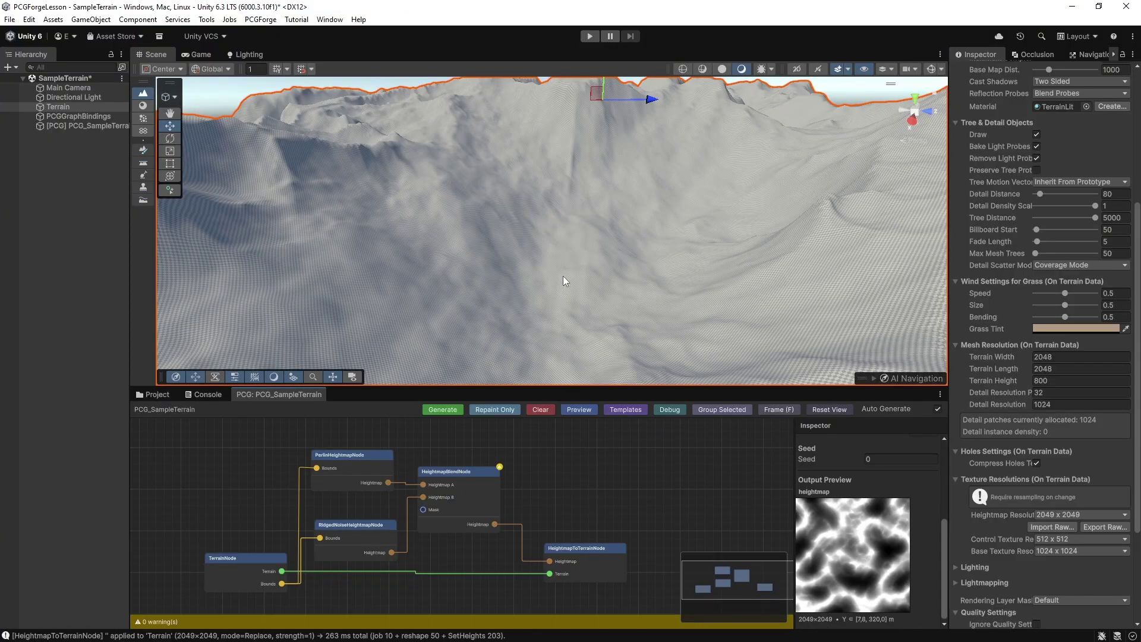
key("s")
right_click_drag(564, 277, 548, 310)
key("w")
key("w")
key("s")
key("d")
key("w")
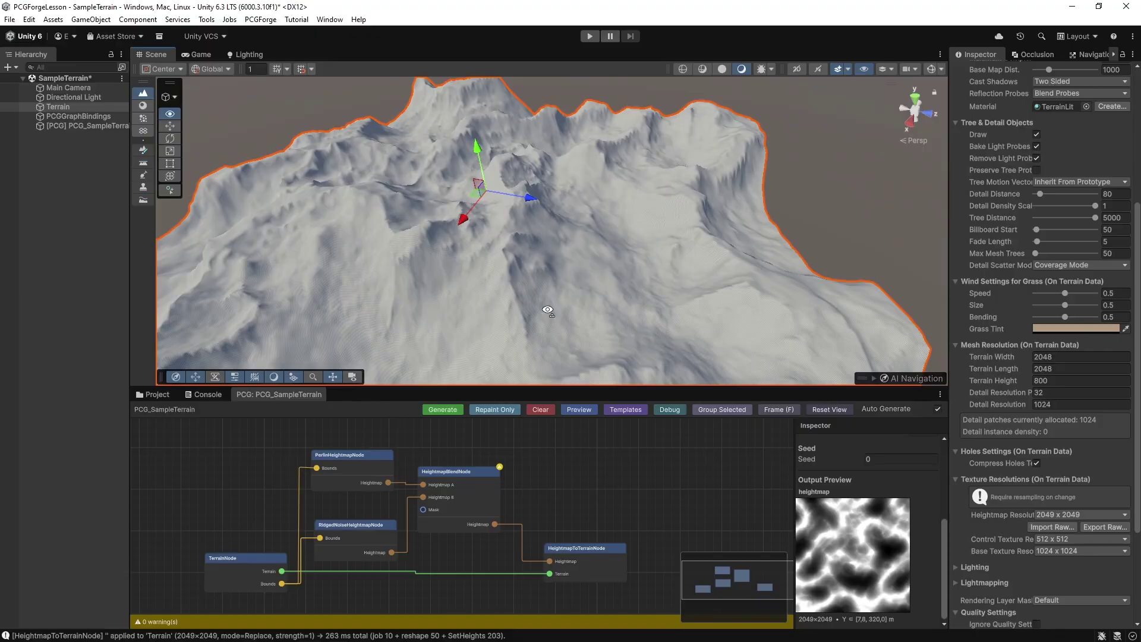